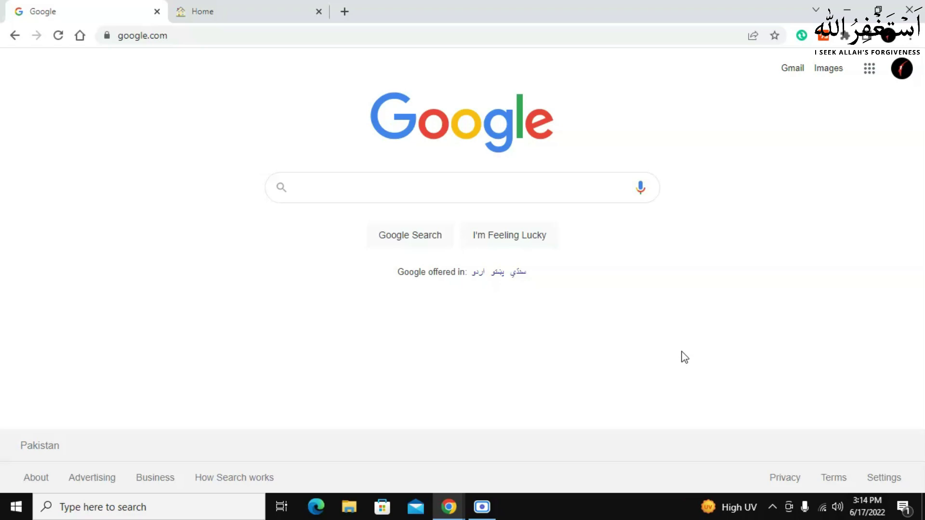
Switch to Notion and add the Weekly Agenda template from the Personal category to the workspace.
{"action": "key", "text": "ctrl+Tab"}
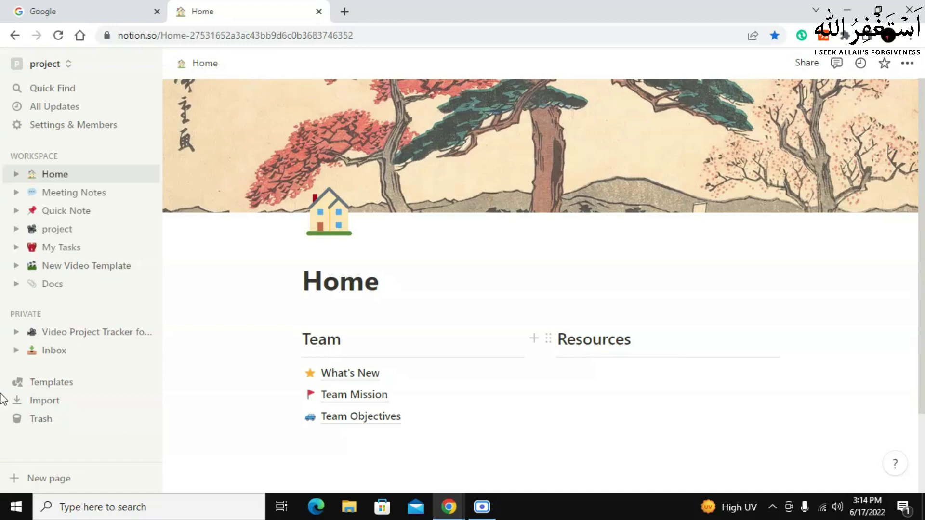
{"action": "left_click", "coordinate": [46, 384]}
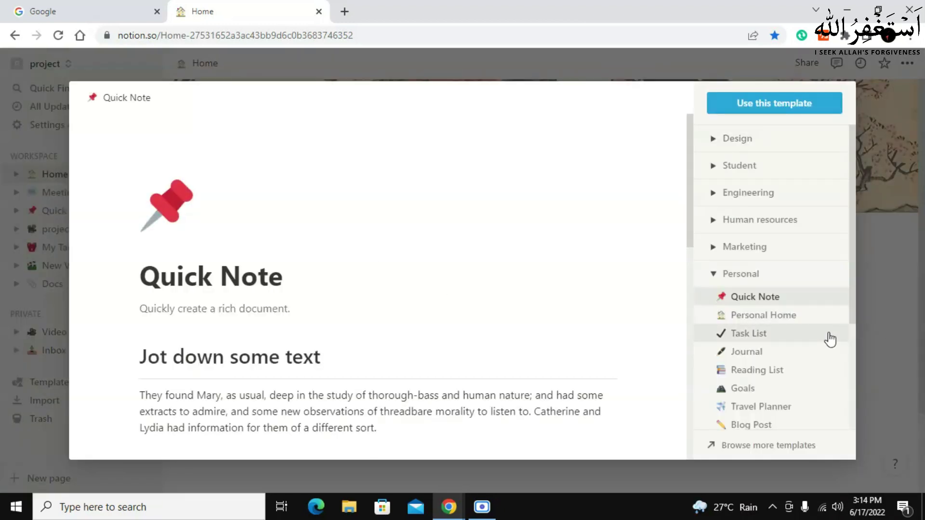
{"action": "scroll", "coordinate": [830, 340], "scroll_direction": "down", "scroll_amount": 3}
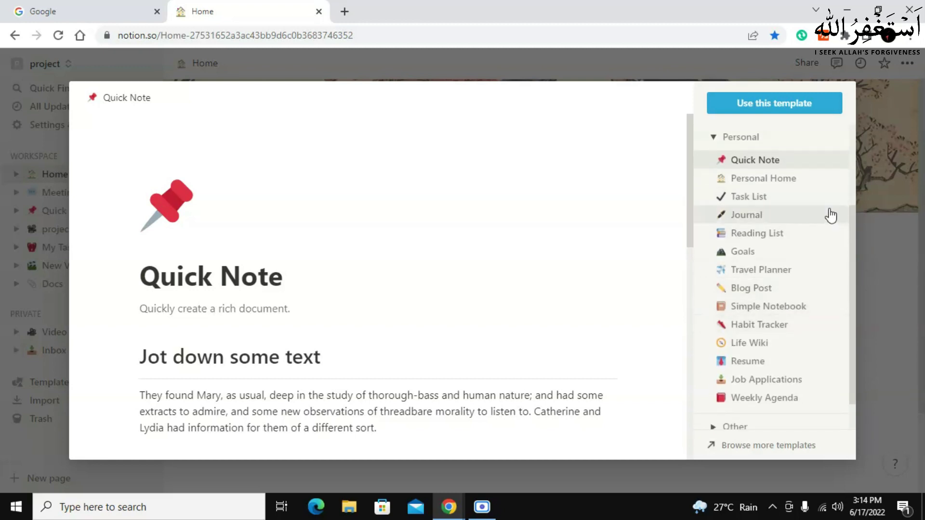
{"action": "scroll", "coordinate": [767, 322], "scroll_direction": "up", "scroll_amount": 1}
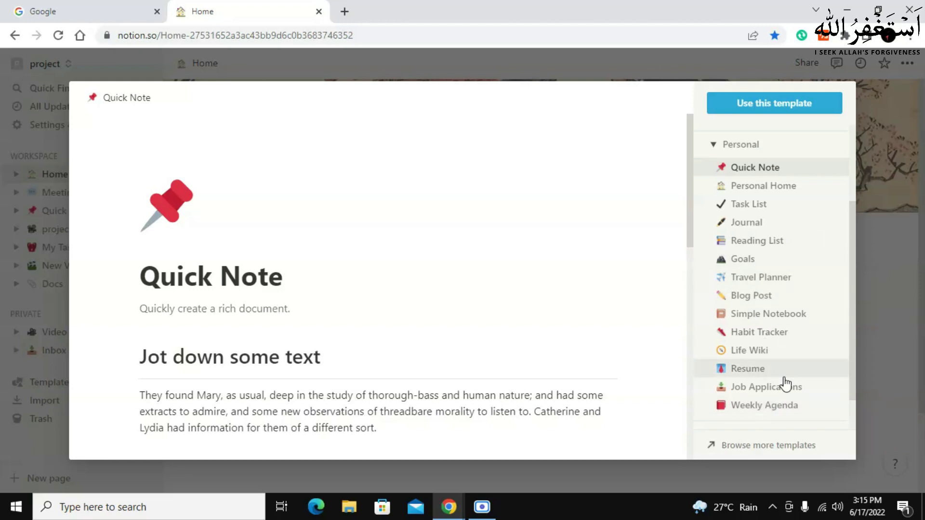
{"action": "left_click", "coordinate": [773, 416]}
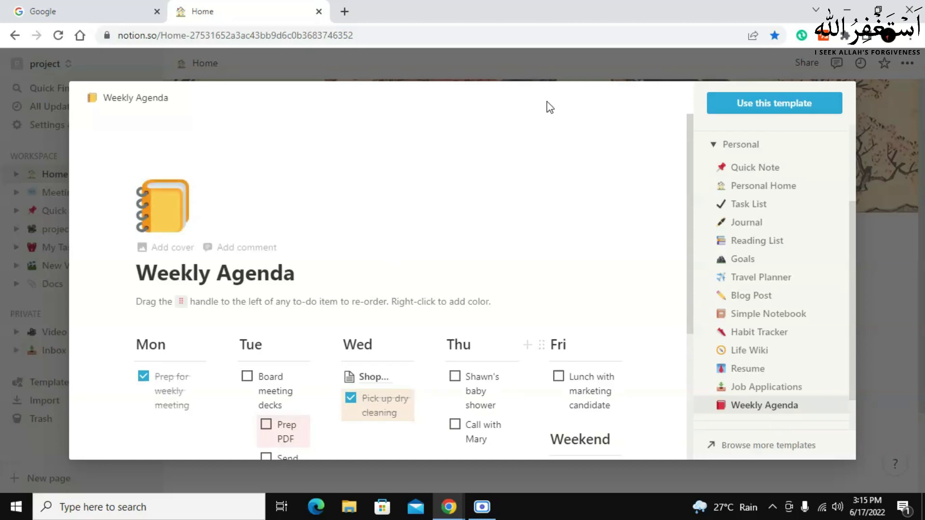
{"action": "scroll", "coordinate": [504, 205], "scroll_direction": "down", "scroll_amount": 3}
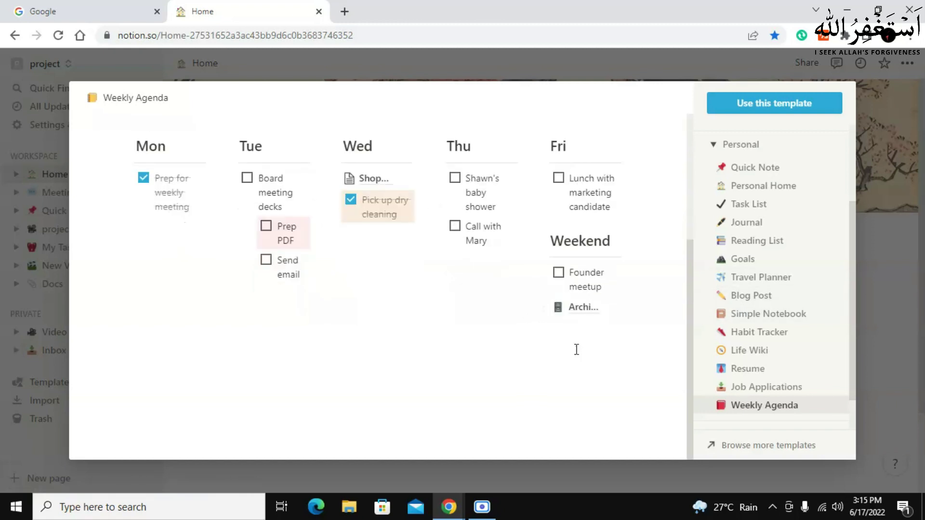
{"action": "scroll", "coordinate": [576, 347], "scroll_direction": "up", "scroll_amount": 3}
{"action": "left_click", "coordinate": [797, 106]}
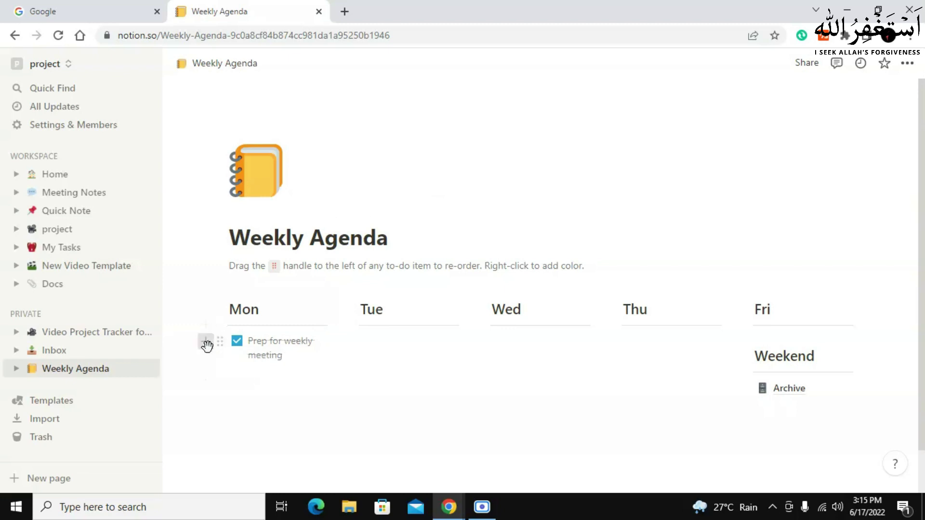
Add a Heading 1 block reading "create a video" below the existing to-do item under Mon in the Weekly Agenda.
{"action": "left_click", "coordinate": [207, 345]}
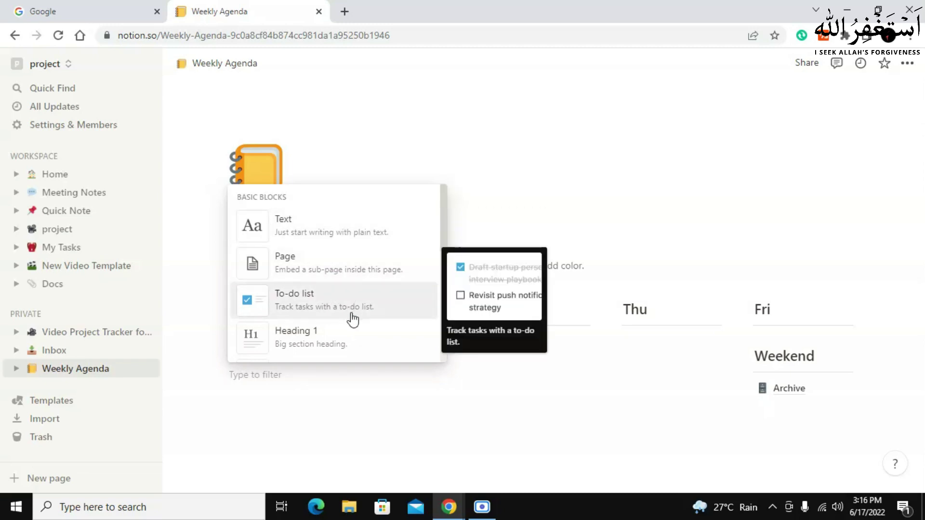
{"action": "left_click", "coordinate": [350, 348]}
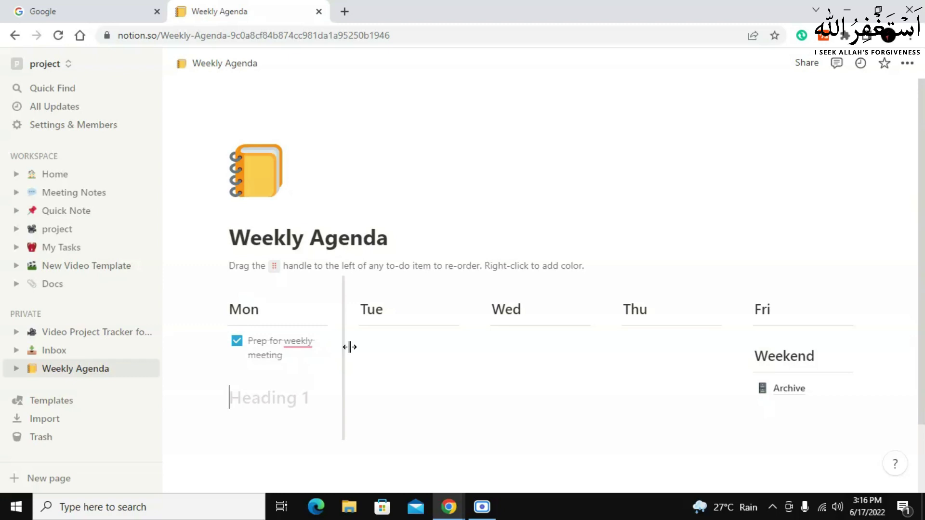
{"action": "type", "text": "create a video"}
{"action": "key", "text": "Return"}
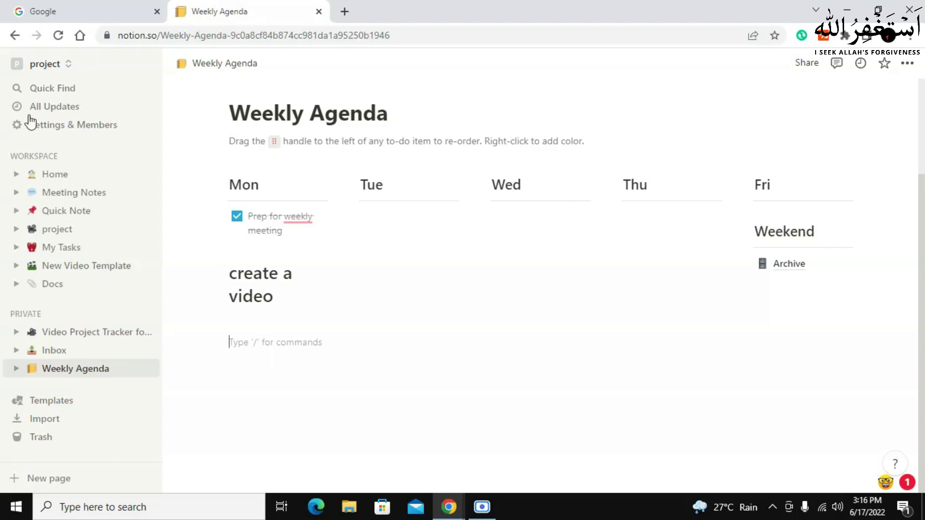
Open the My Tasks board and add a card named "Edit a video" to the Monday column.
{"action": "left_click", "coordinate": [68, 255]}
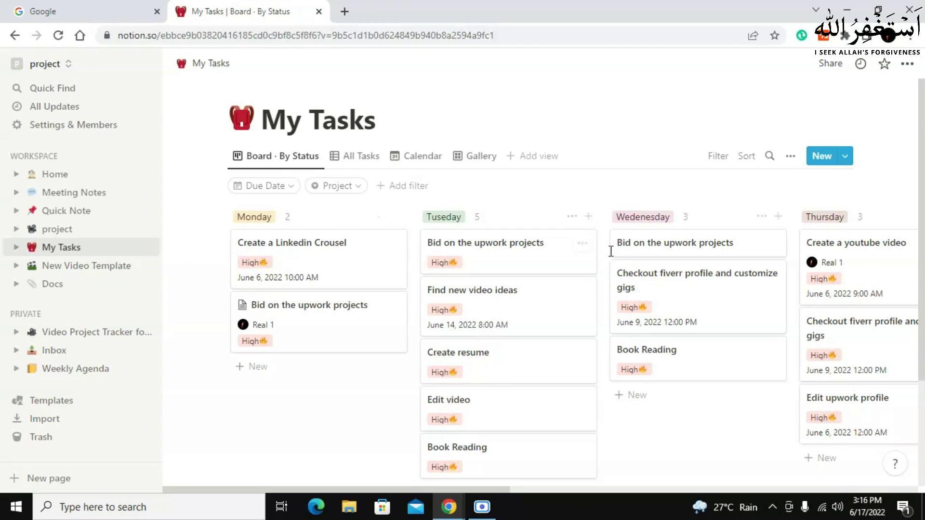
{"action": "scroll", "coordinate": [730, 227], "scroll_direction": "right", "scroll_amount": 10}
{"action": "scroll", "coordinate": [729, 224], "scroll_direction": "left", "scroll_amount": 5}
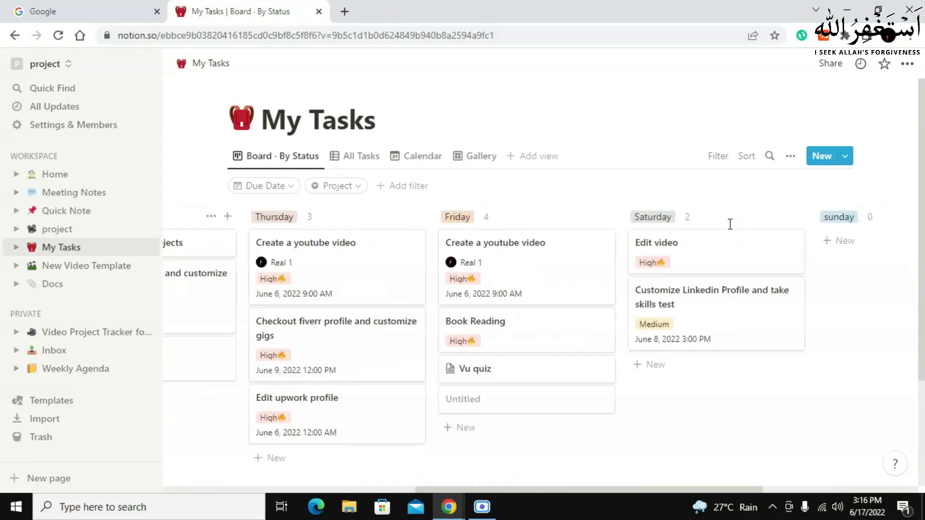
{"action": "scroll", "coordinate": [730, 224], "scroll_direction": "right", "scroll_amount": 3}
{"action": "scroll", "coordinate": [334, 233], "scroll_direction": "left", "scroll_amount": 10}
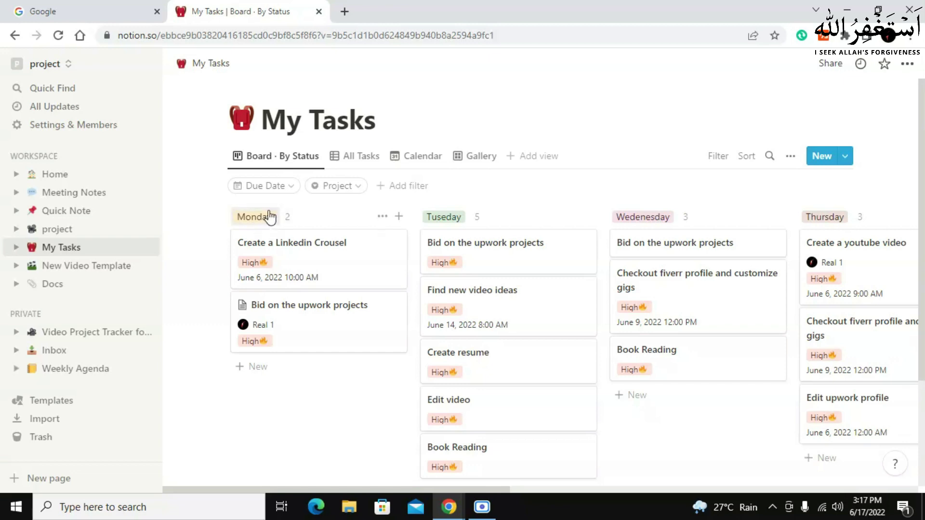
{"action": "left_click", "coordinate": [275, 378]}
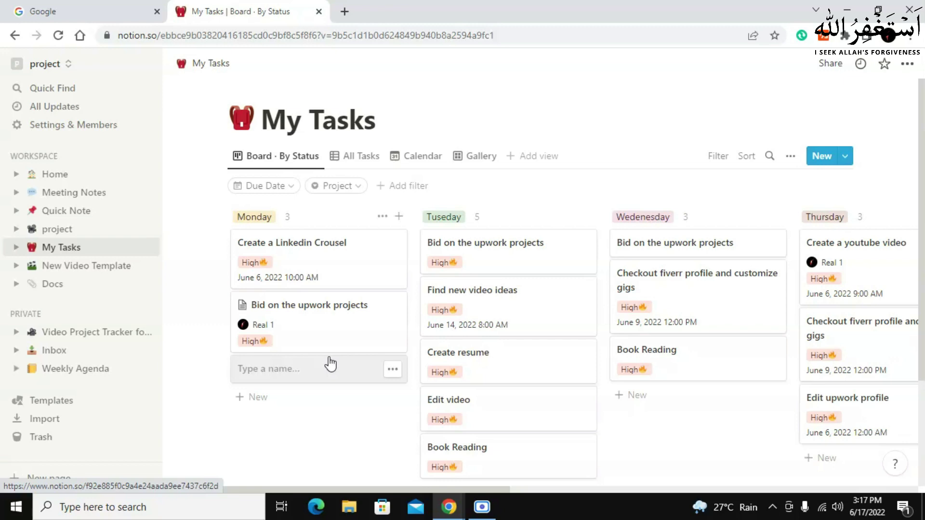
{"action": "type", "text": "Edit"}
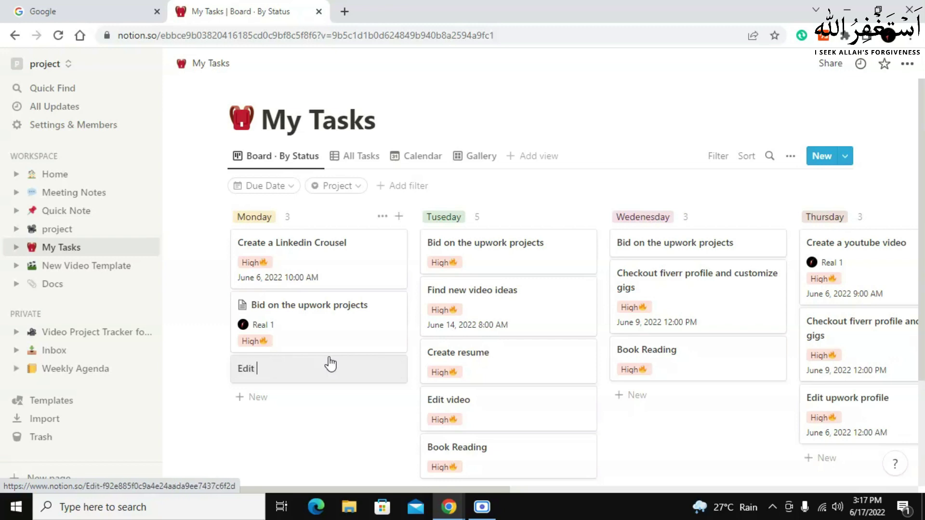
{"action": "type", "text": " a video"}
{"action": "key", "text": "Return"}
Open the "Edit a video" card and set its priority to High and its due date to June 20, 2022.
{"action": "left_click", "coordinate": [303, 376]}
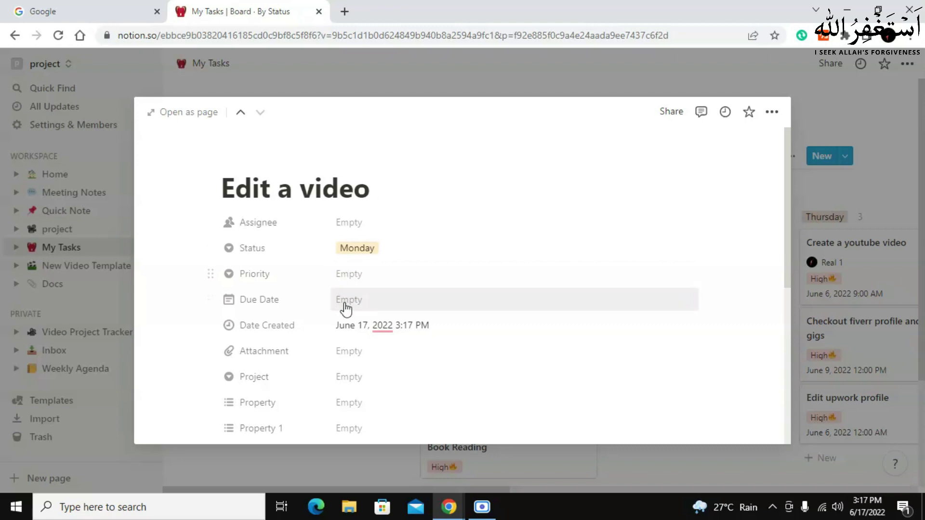
{"action": "scroll", "coordinate": [355, 331], "scroll_direction": "down", "scroll_amount": 2}
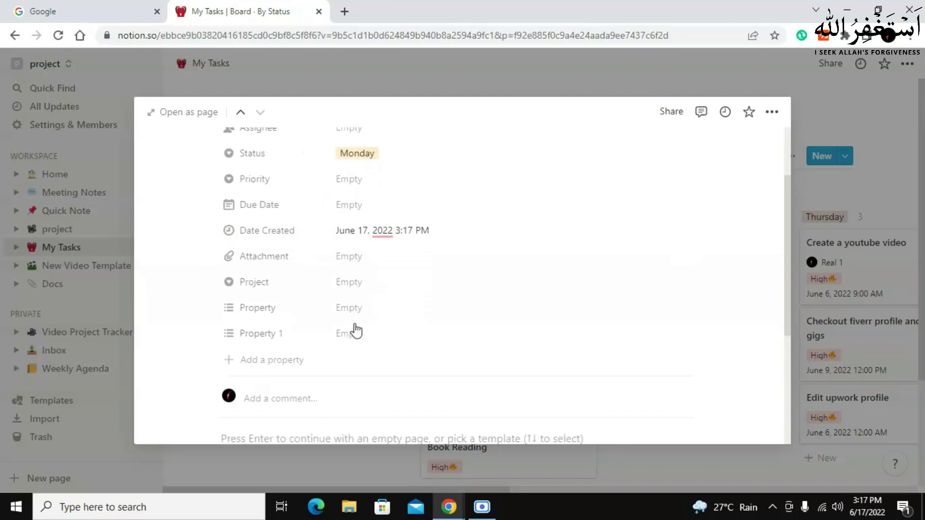
{"action": "scroll", "coordinate": [355, 327], "scroll_direction": "down", "scroll_amount": 4}
{"action": "scroll", "coordinate": [355, 324], "scroll_direction": "up", "scroll_amount": 6}
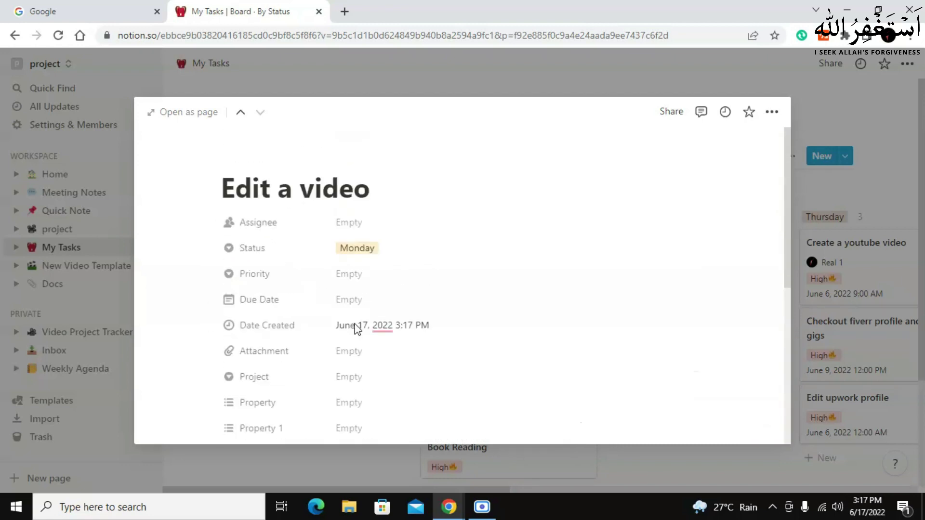
{"action": "left_click", "coordinate": [345, 276]}
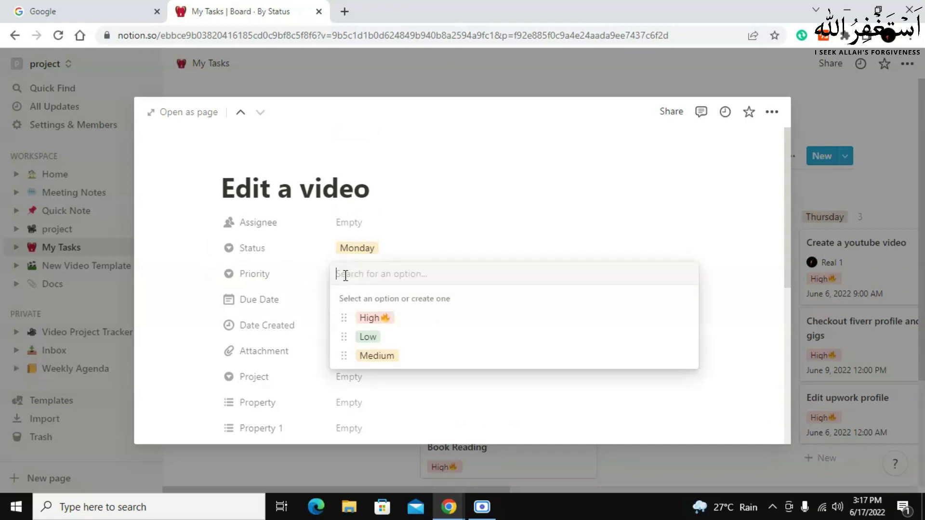
{"action": "left_click", "coordinate": [374, 318]}
{"action": "left_click", "coordinate": [361, 308]}
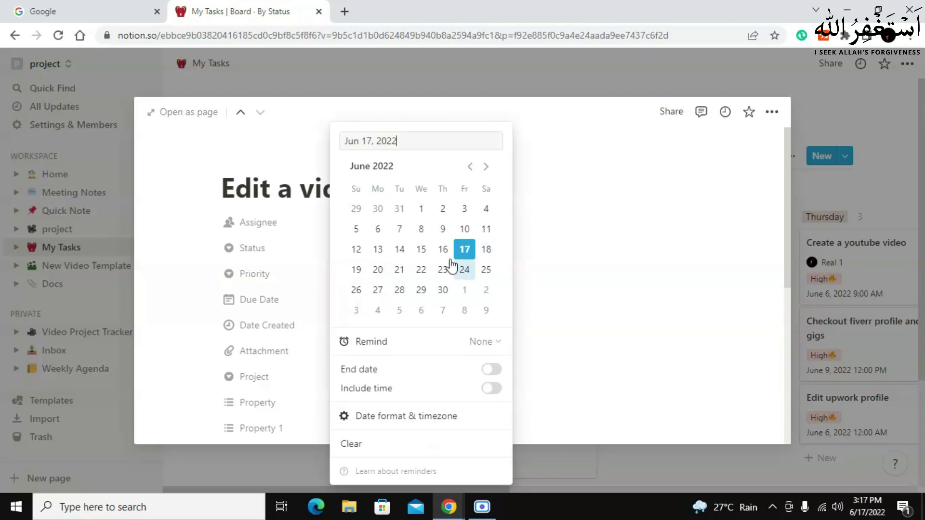
{"action": "left_click", "coordinate": [378, 270]}
Apply the Task template to the body of the "Edit a video" page and return to the board.
{"action": "scroll", "coordinate": [429, 322], "scroll_direction": "down", "scroll_amount": 3}
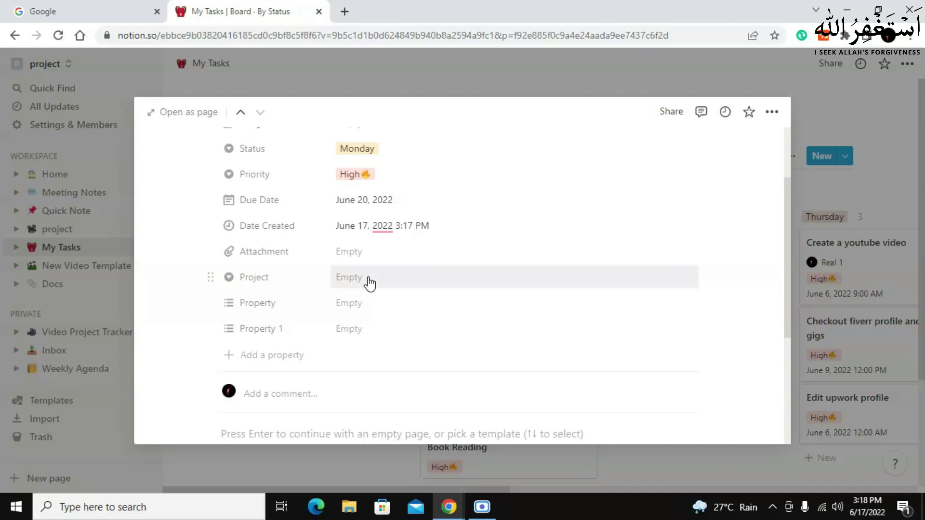
{"action": "scroll", "coordinate": [368, 339], "scroll_direction": "down", "scroll_amount": 4}
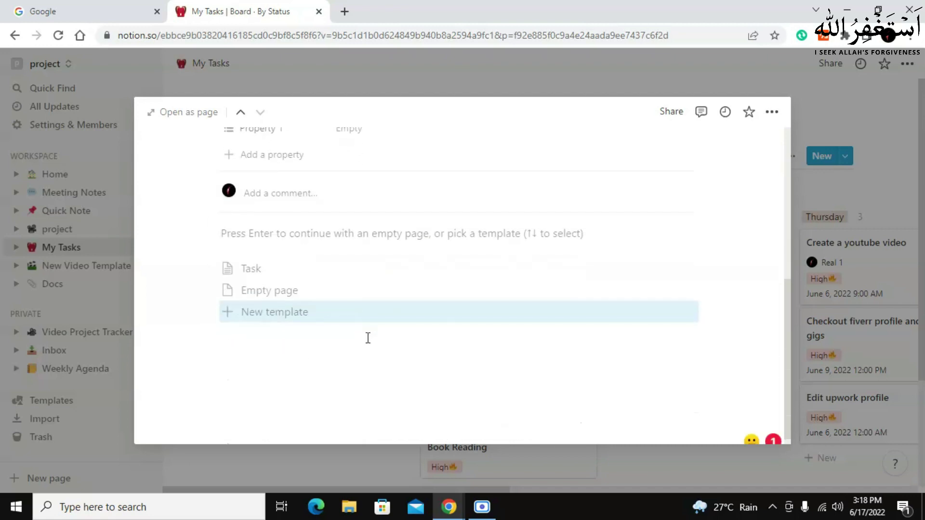
{"action": "scroll", "coordinate": [367, 340], "scroll_direction": "up", "scroll_amount": 1}
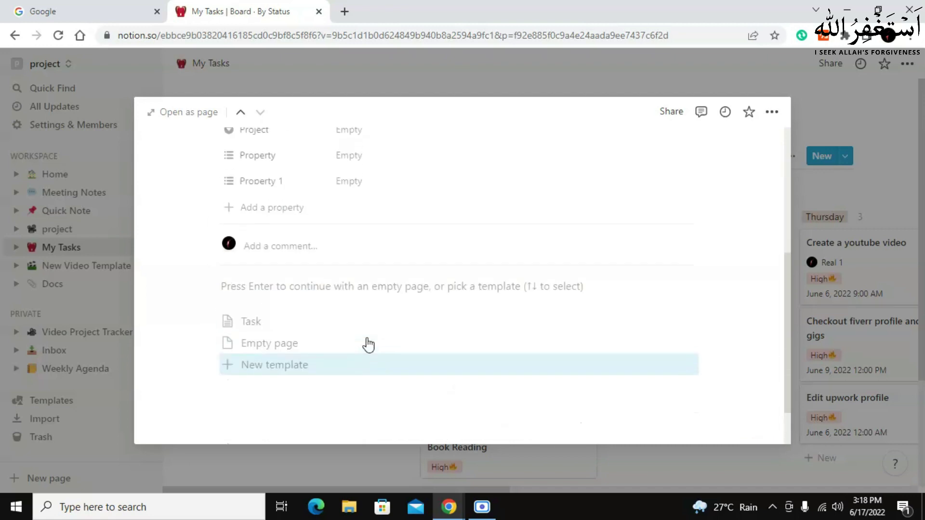
{"action": "left_click", "coordinate": [314, 324]}
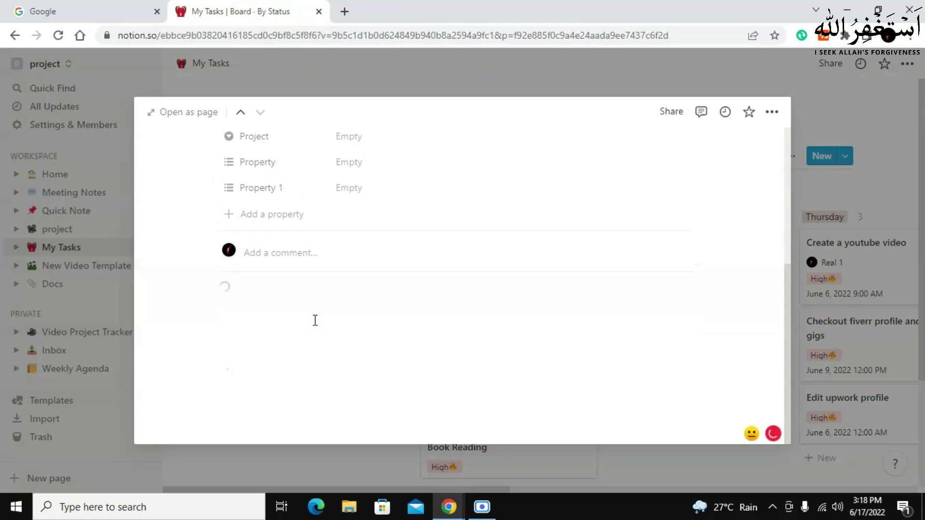
{"action": "scroll", "coordinate": [475, 238], "scroll_direction": "down", "scroll_amount": 2}
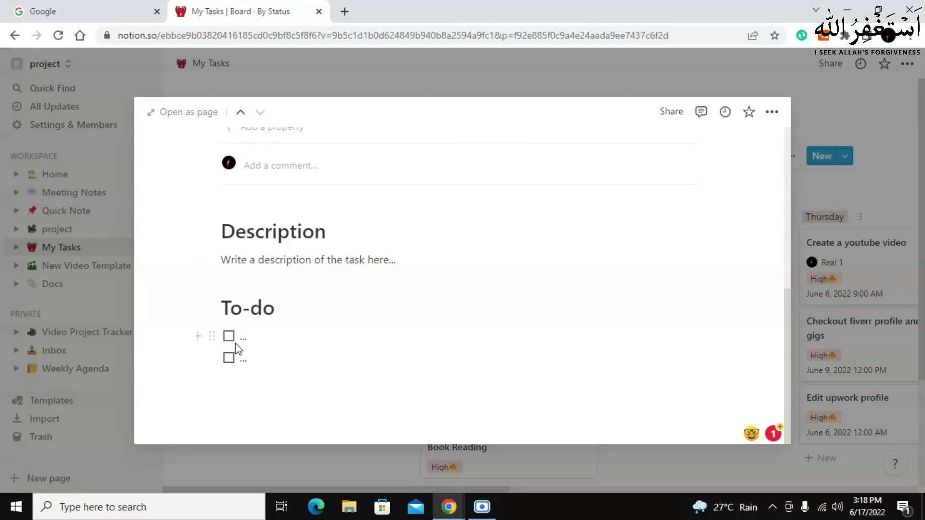
{"action": "left_click", "coordinate": [829, 129]}
Switch My Tasks to the All Tasks view and add a row named "Book Reading" at the end of the table.
{"action": "scroll", "coordinate": [554, 247], "scroll_direction": "down", "scroll_amount": 1}
{"action": "scroll", "coordinate": [554, 246], "scroll_direction": "up", "scroll_amount": 1}
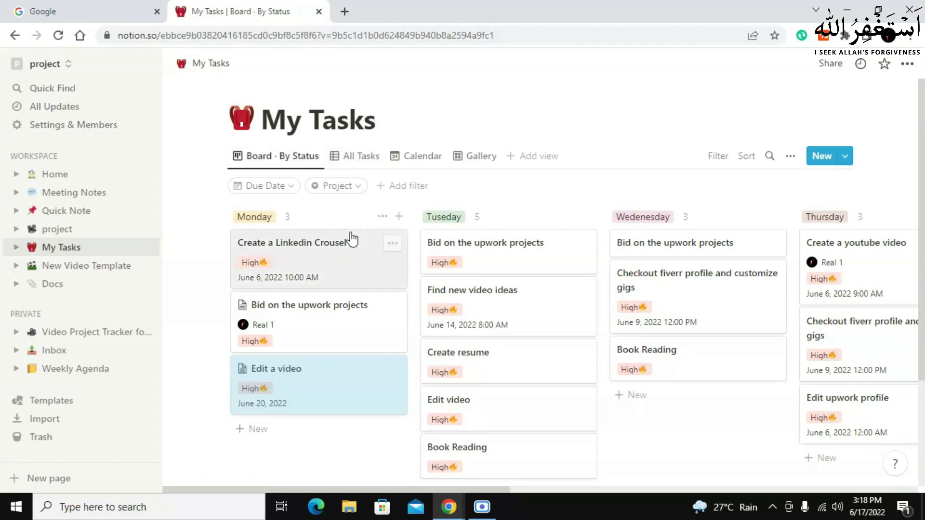
{"action": "scroll", "coordinate": [704, 407], "scroll_direction": "right", "scroll_amount": 5}
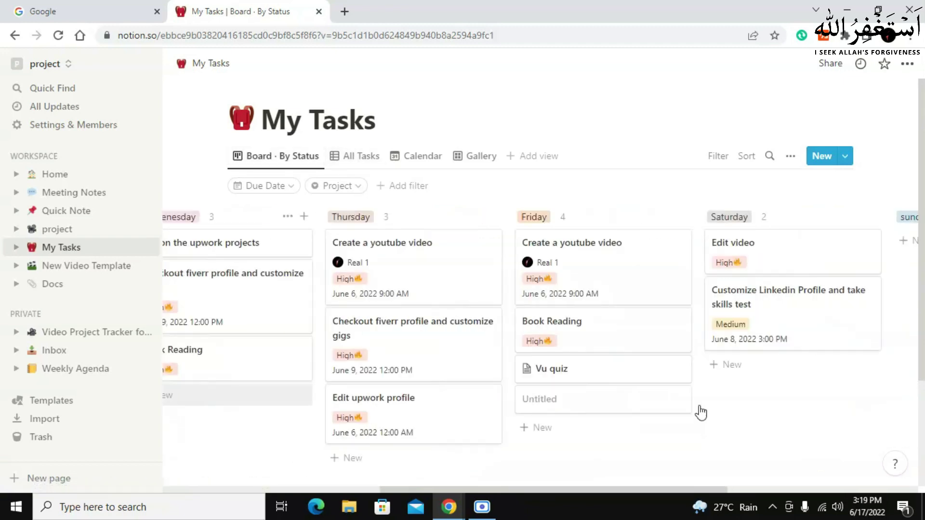
{"action": "scroll", "coordinate": [700, 406], "scroll_direction": "left", "scroll_amount": 5}
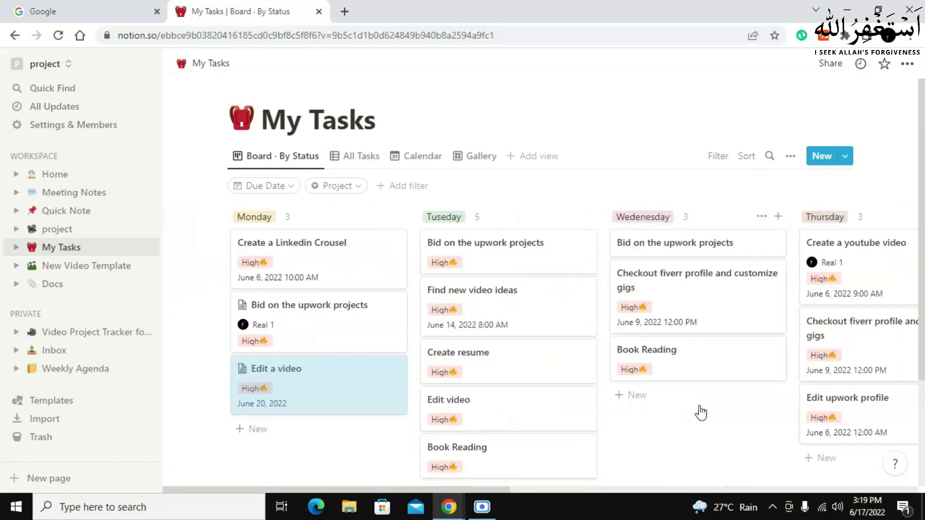
{"action": "left_click", "coordinate": [345, 160]}
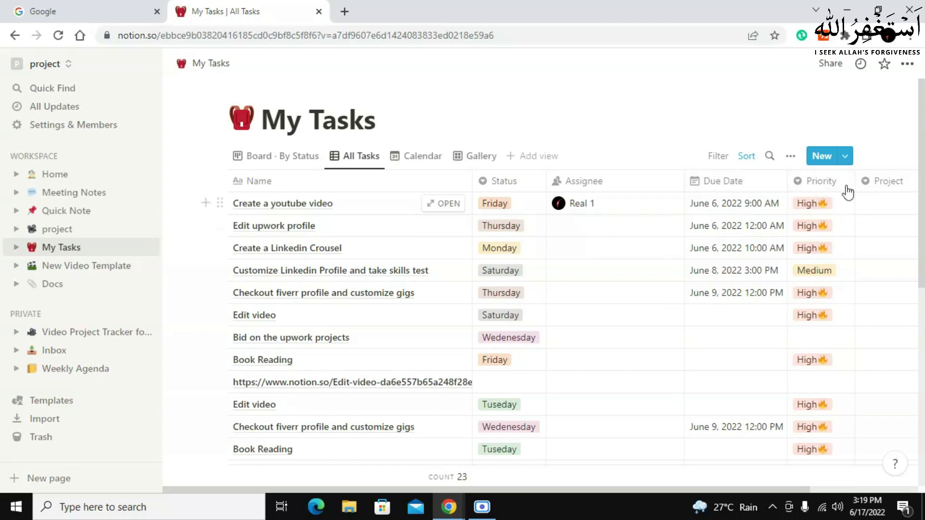
{"action": "scroll", "coordinate": [337, 295], "scroll_direction": "down", "scroll_amount": 8}
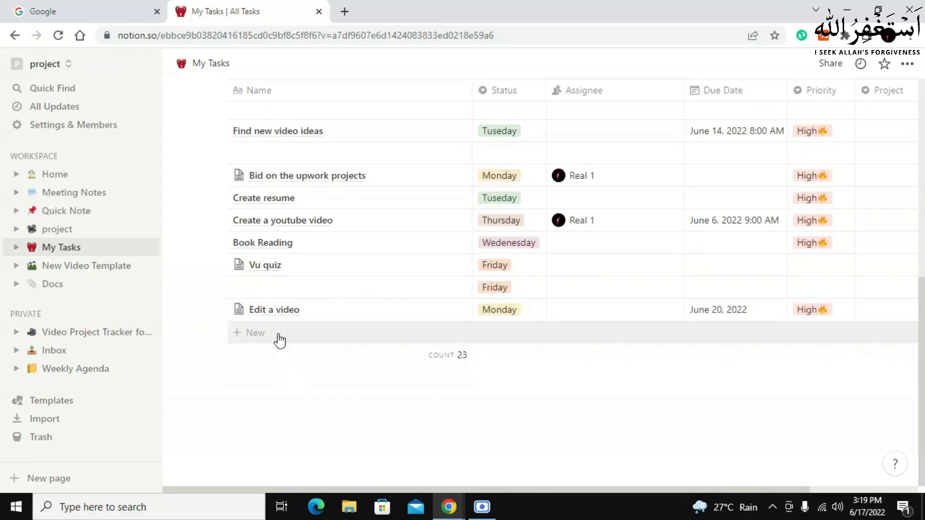
{"action": "left_click", "coordinate": [280, 337]}
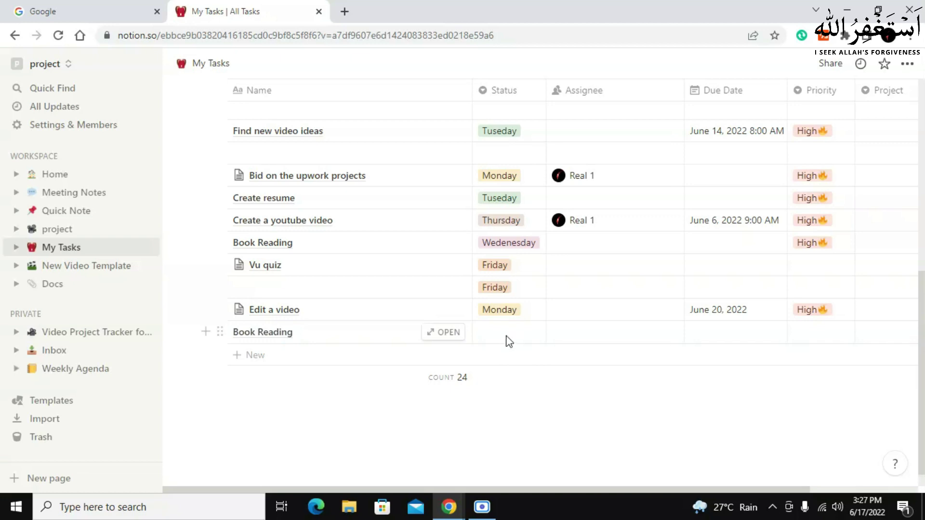
Set the new Book Reading task's status to Saturday and assign it to the listed workspace member.
{"action": "left_click", "coordinate": [499, 341]}
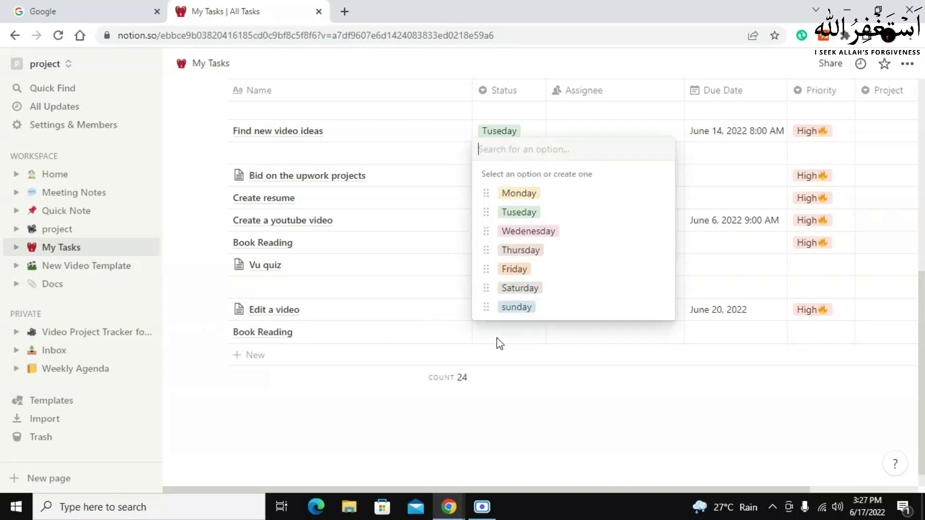
{"action": "left_click", "coordinate": [532, 289]}
{"action": "left_click", "coordinate": [629, 337]}
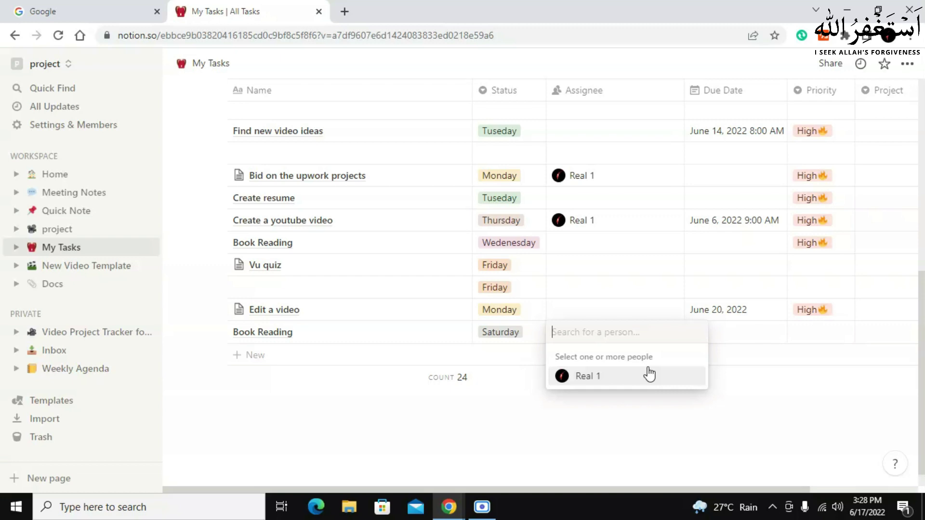
{"action": "left_click", "coordinate": [621, 379]}
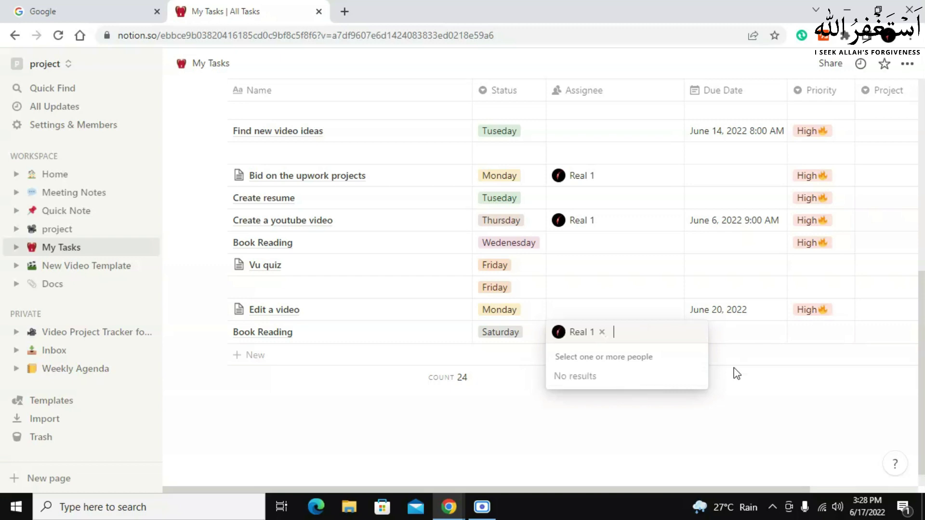
Set the new Book Reading task's due date to June 25, 2022 with a time included.
{"action": "left_click", "coordinate": [738, 339]}
{"action": "left_click", "coordinate": [714, 335]}
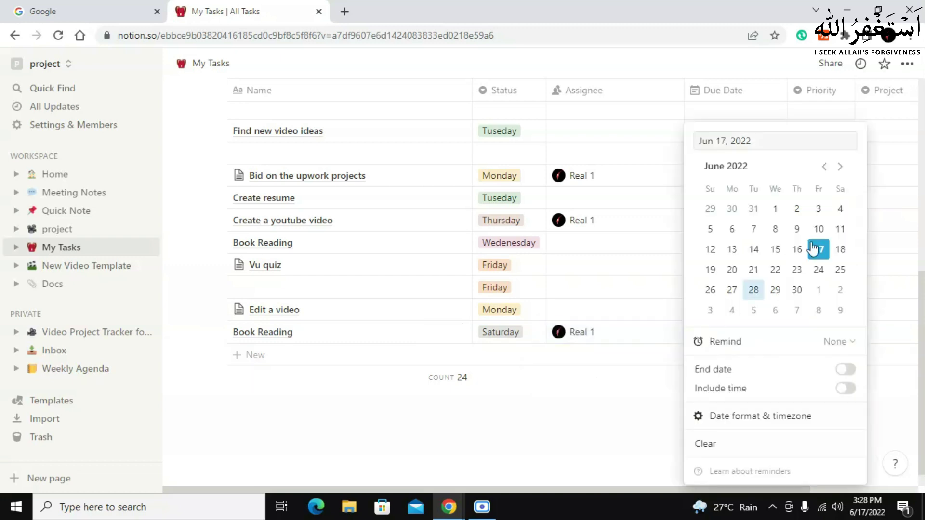
{"action": "left_click", "coordinate": [841, 269]}
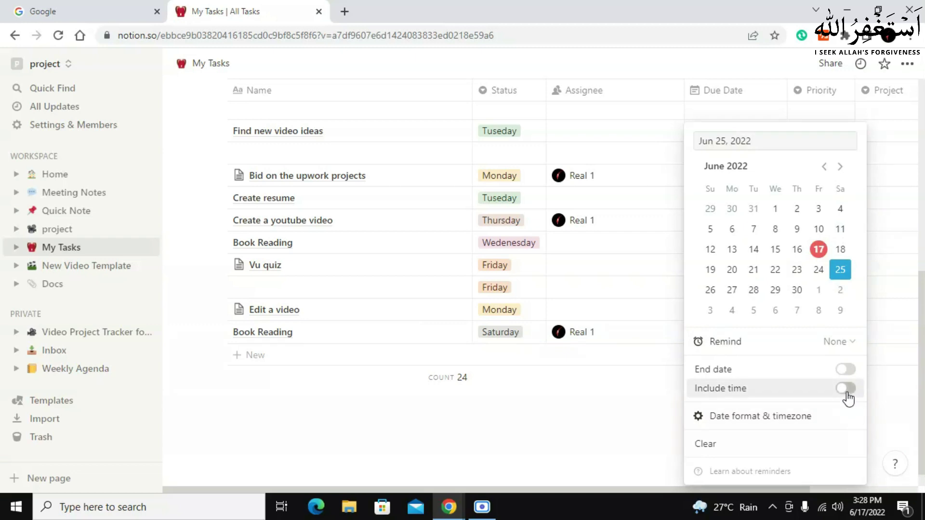
{"action": "left_click", "coordinate": [846, 389]}
{"action": "left_click", "coordinate": [646, 439]}
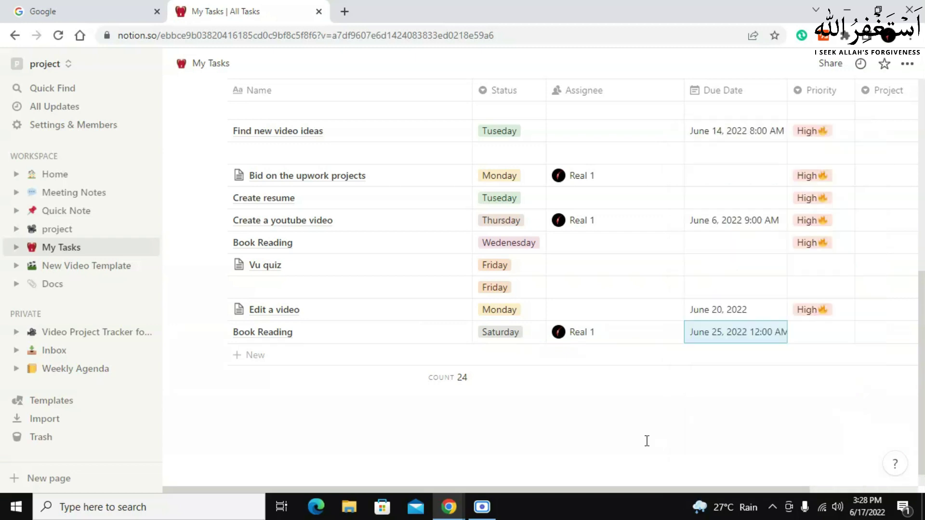
Set the new Book Reading task's priority to Medium, leaving its Project without a selection.
{"action": "left_click", "coordinate": [816, 333]}
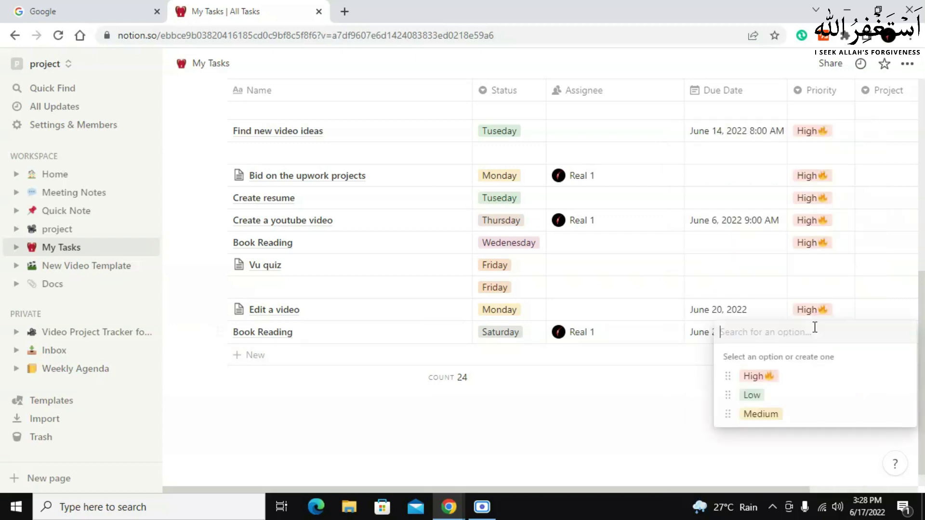
{"action": "left_click", "coordinate": [760, 413]}
{"action": "left_click", "coordinate": [784, 305]}
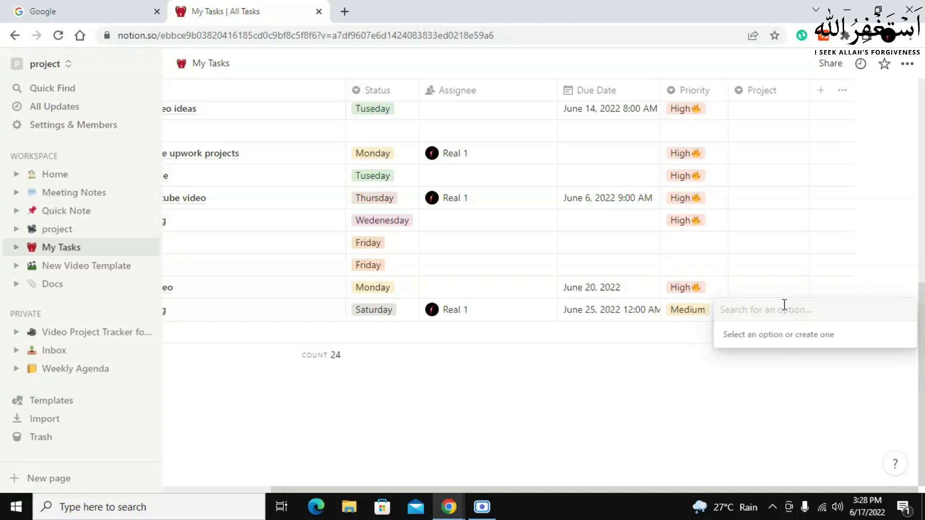
{"action": "left_click", "coordinate": [681, 384]}
Switch My Tasks to the Calendar view and look through the tasks scheduled in June 2022.
{"action": "left_click", "coordinate": [414, 162]}
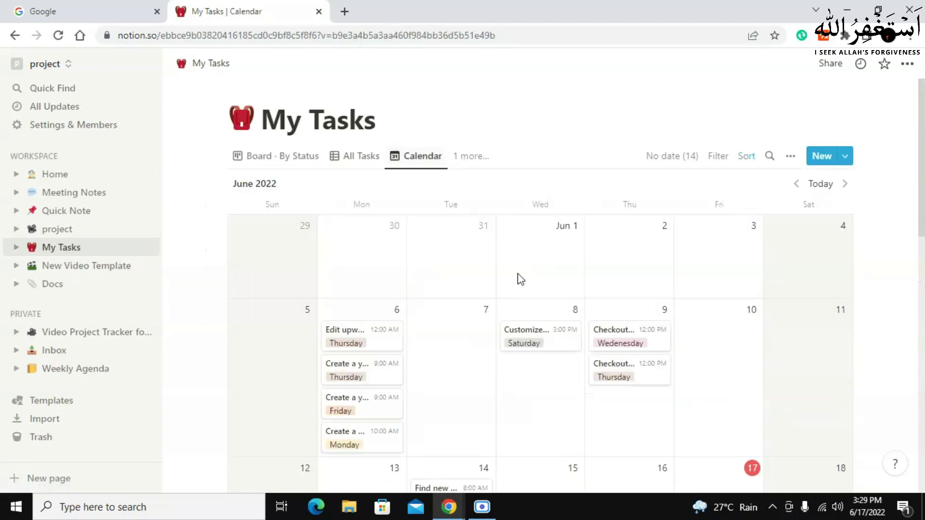
{"action": "scroll", "coordinate": [552, 338], "scroll_direction": "down", "scroll_amount": 2}
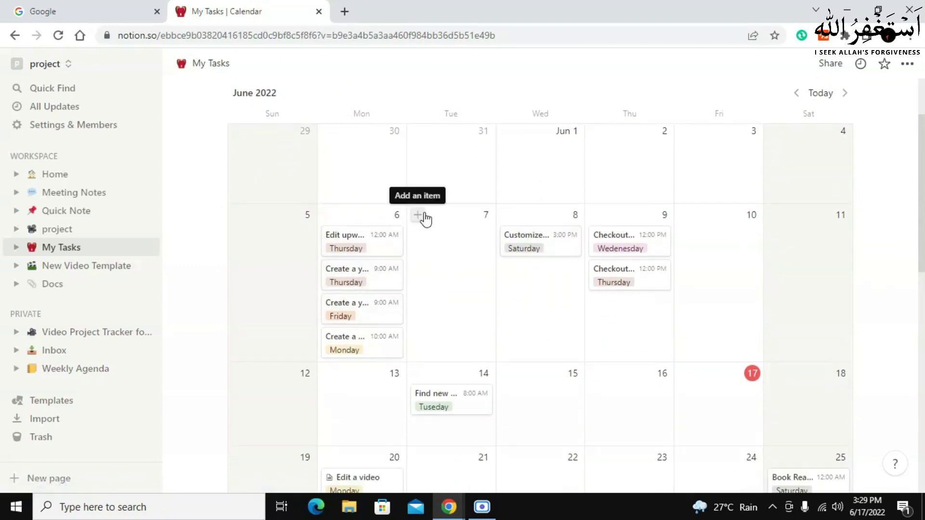
{"action": "scroll", "coordinate": [624, 337], "scroll_direction": "down", "scroll_amount": 3}
{"action": "scroll", "coordinate": [626, 337], "scroll_direction": "up", "scroll_amount": 5}
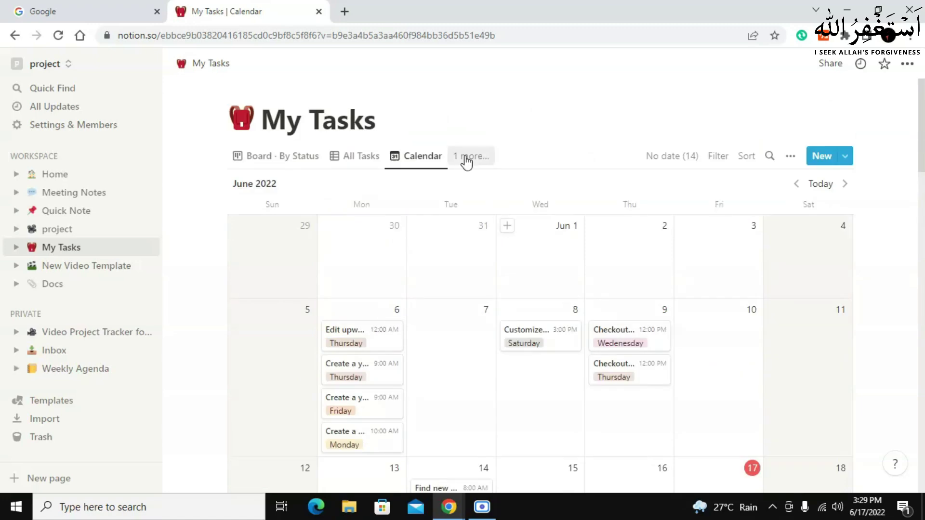
Switch My Tasks to the Gallery view and look through its task cards.
{"action": "left_click", "coordinate": [466, 159]}
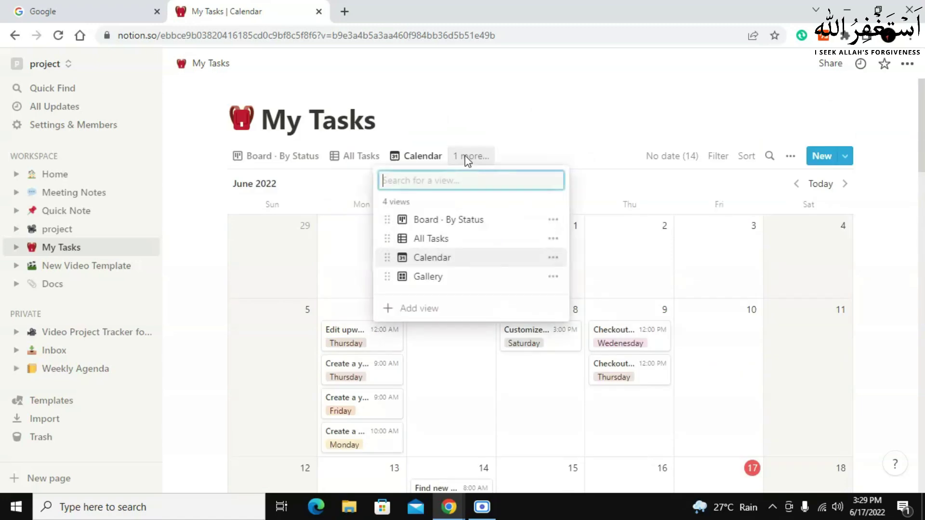
{"action": "left_click", "coordinate": [449, 278]}
{"action": "scroll", "coordinate": [586, 311], "scroll_direction": "down", "scroll_amount": 5}
{"action": "scroll", "coordinate": [586, 311], "scroll_direction": "up", "scroll_amount": 5}
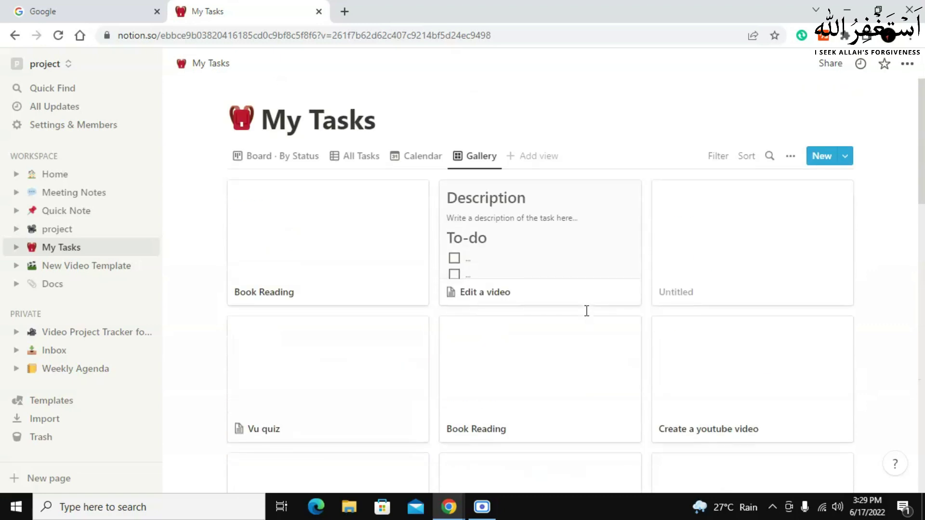
{"action": "left_click", "coordinate": [846, 159]}
{"action": "left_click", "coordinate": [702, 223]}
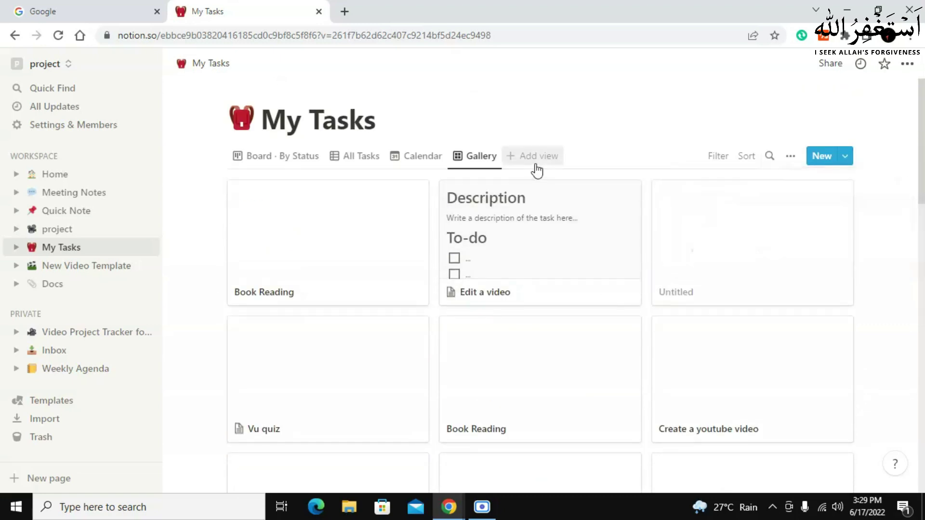
Add a List view to My Tasks and return to the Board · By Status view.
{"action": "left_click", "coordinate": [535, 165]}
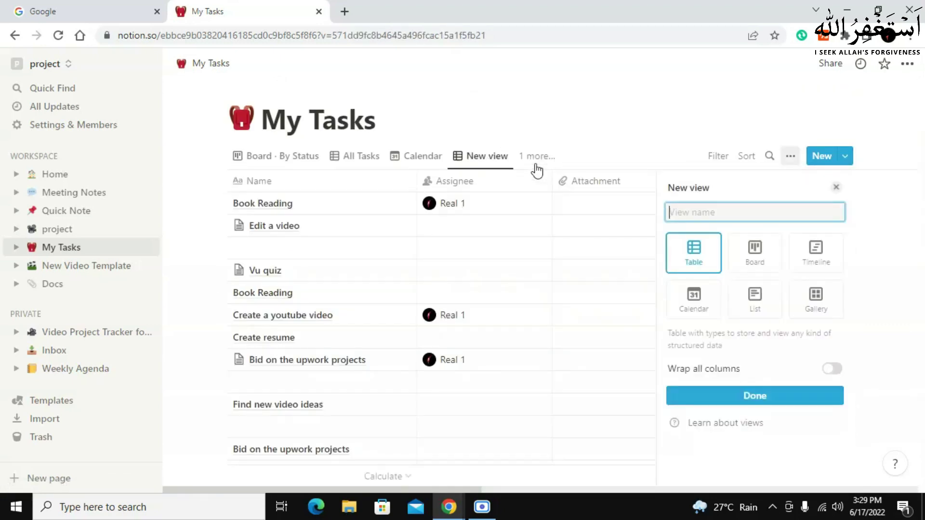
{"action": "left_click", "coordinate": [760, 264]}
{"action": "left_click", "coordinate": [832, 263]}
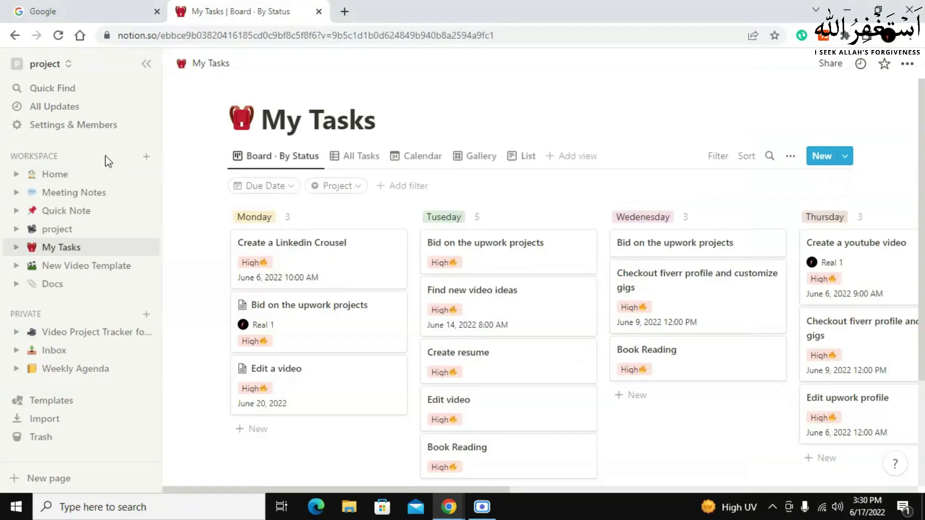
Create a workspace page titled "Daily Tasks" and give it a random emoji icon.
{"action": "left_click", "coordinate": [150, 156]}
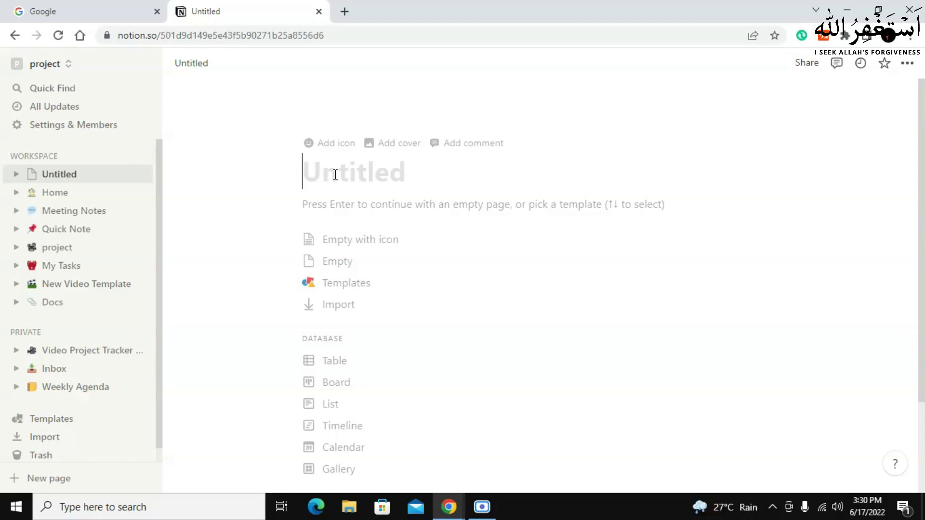
{"action": "type", "text": "Daily Tasks"}
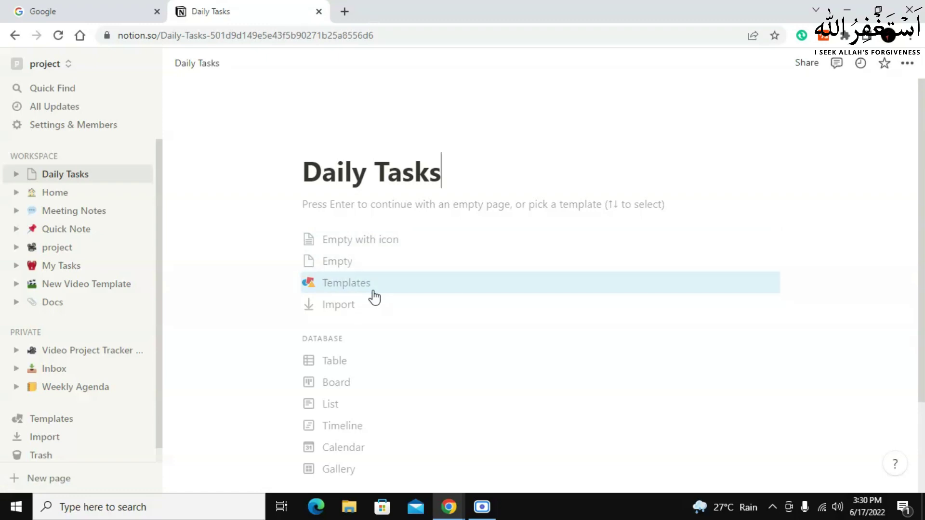
{"action": "left_click", "coordinate": [340, 187]}
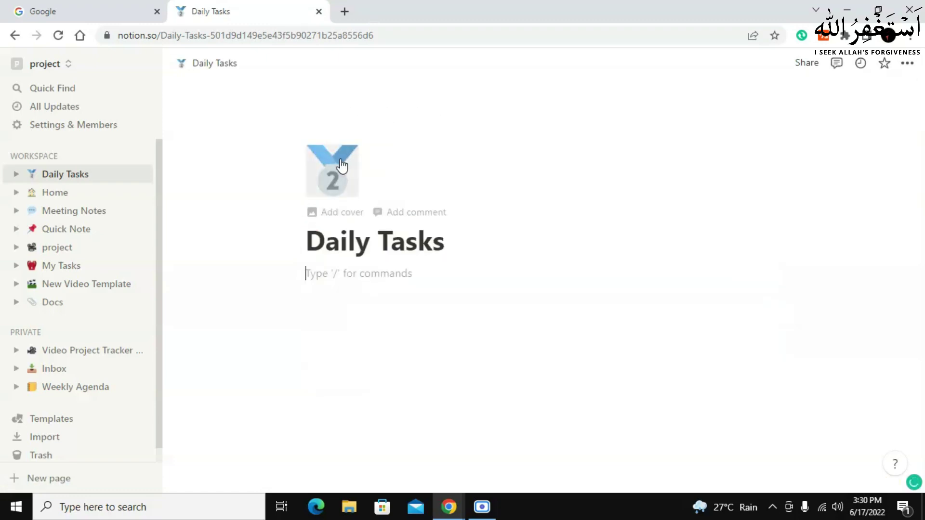
{"action": "left_click", "coordinate": [340, 163]}
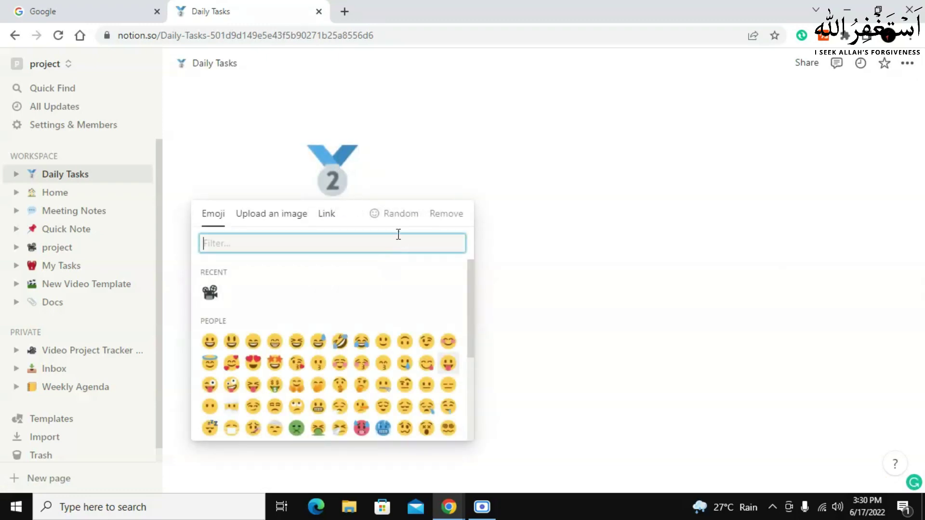
{"action": "left_click", "coordinate": [394, 213]}
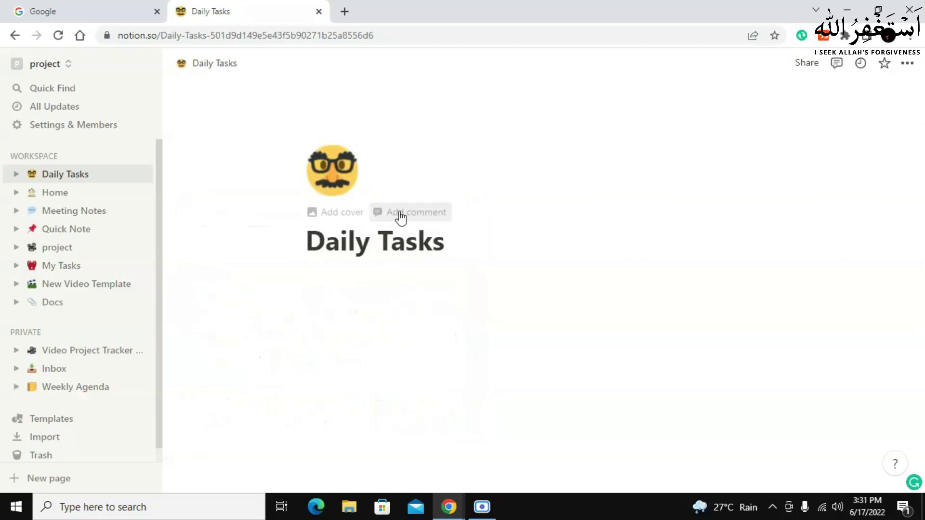
Add a cover to the Daily Tasks page and change it to the blue and brown nebula image.
{"action": "left_click", "coordinate": [347, 221]}
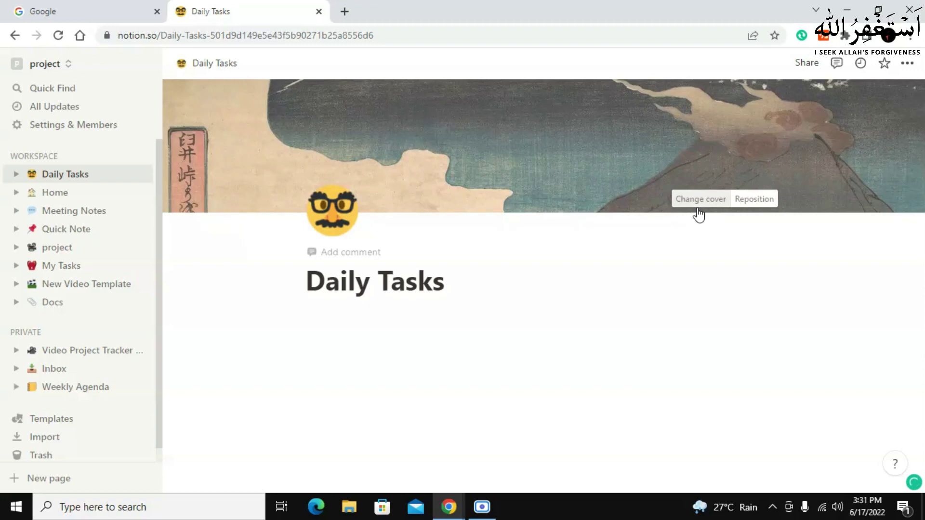
{"action": "left_click", "coordinate": [715, 202]}
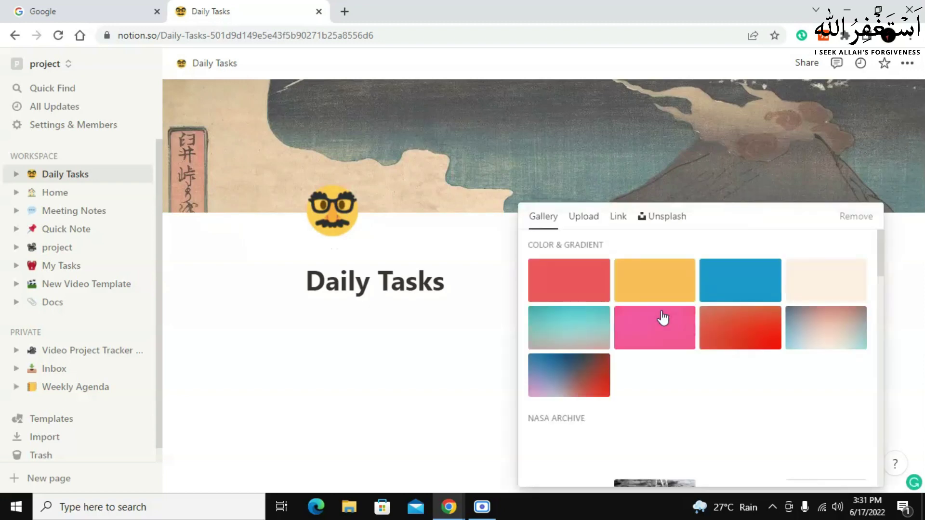
{"action": "scroll", "coordinate": [723, 391], "scroll_direction": "down", "scroll_amount": 5}
{"action": "left_click", "coordinate": [722, 391]}
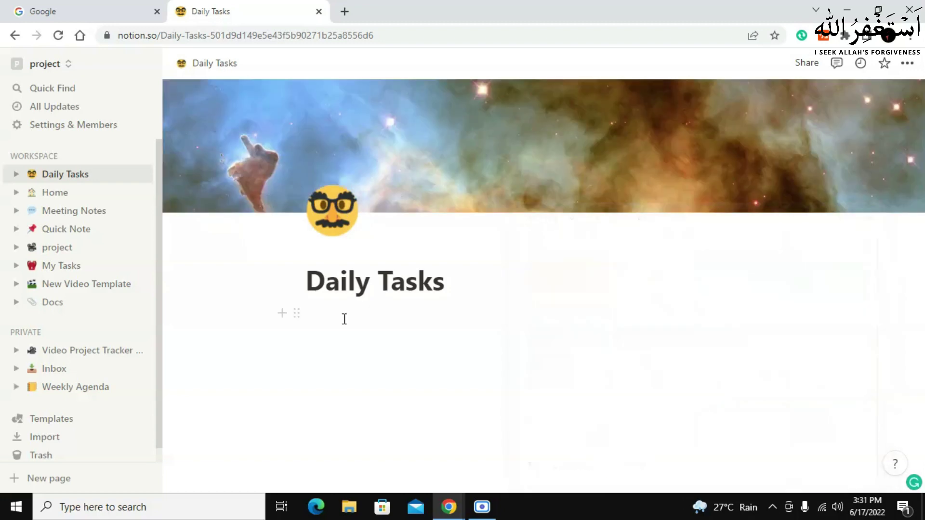
Move the Meeting Notes page into the body of Daily Tasks, check its contents and return to Daily Tasks.
{"action": "left_click", "coordinate": [344, 319]}
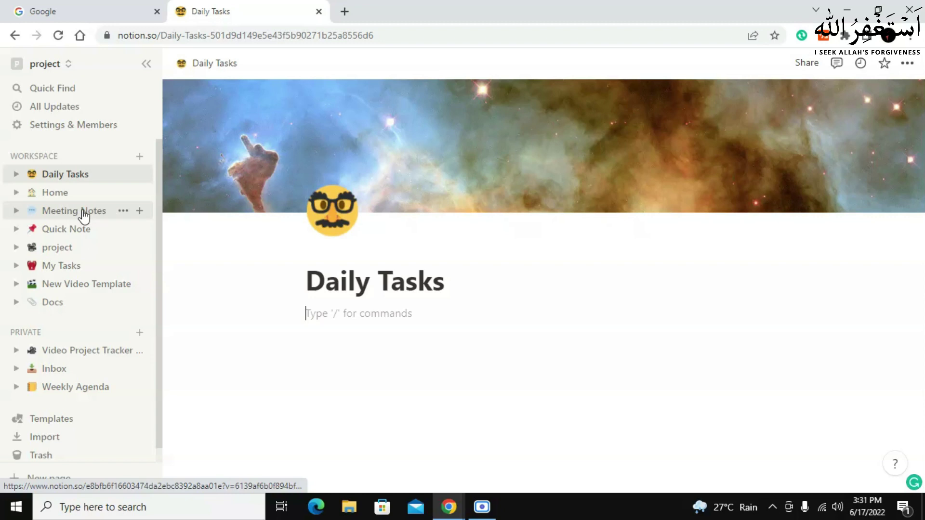
{"action": "left_click_drag", "start_coordinate": [84, 216], "coordinate": [368, 333]}
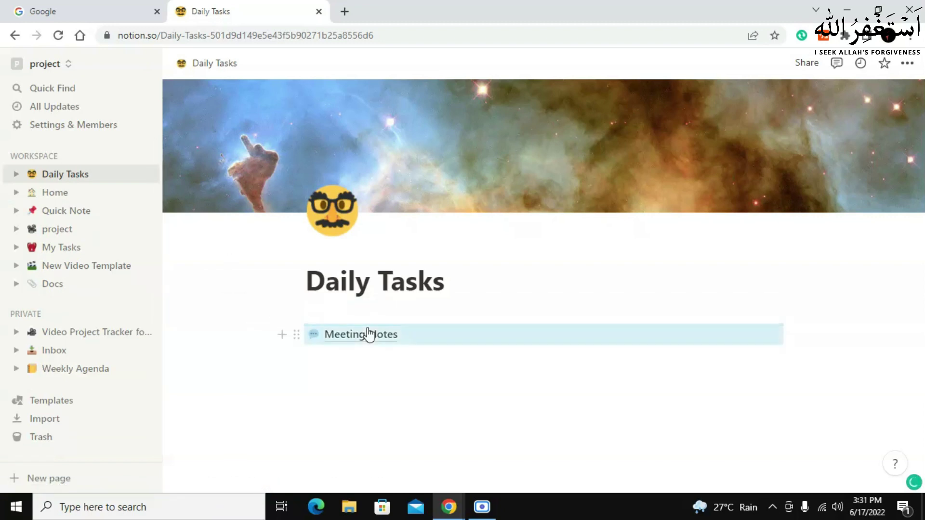
{"action": "left_click", "coordinate": [406, 335]}
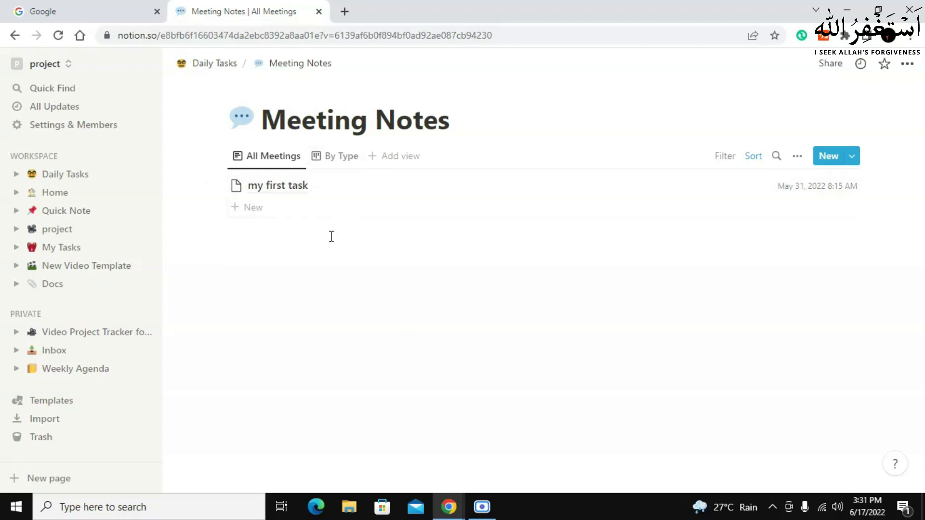
{"action": "left_click", "coordinate": [92, 177]}
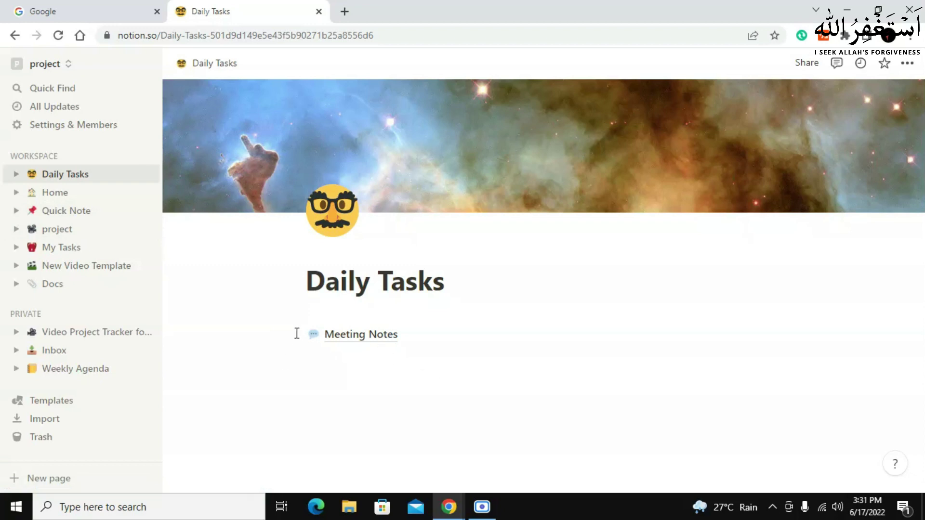
Insert a Table view database block below Meeting Notes on the Daily Tasks page.
{"action": "left_click", "coordinate": [282, 335]}
{"action": "left_click", "coordinate": [282, 335]}
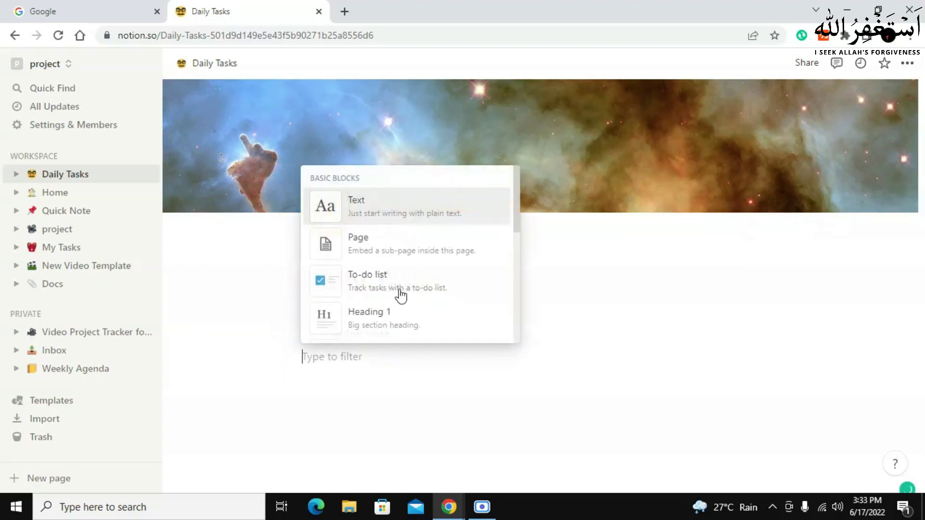
{"action": "scroll", "coordinate": [430, 319], "scroll_direction": "down", "scroll_amount": 8}
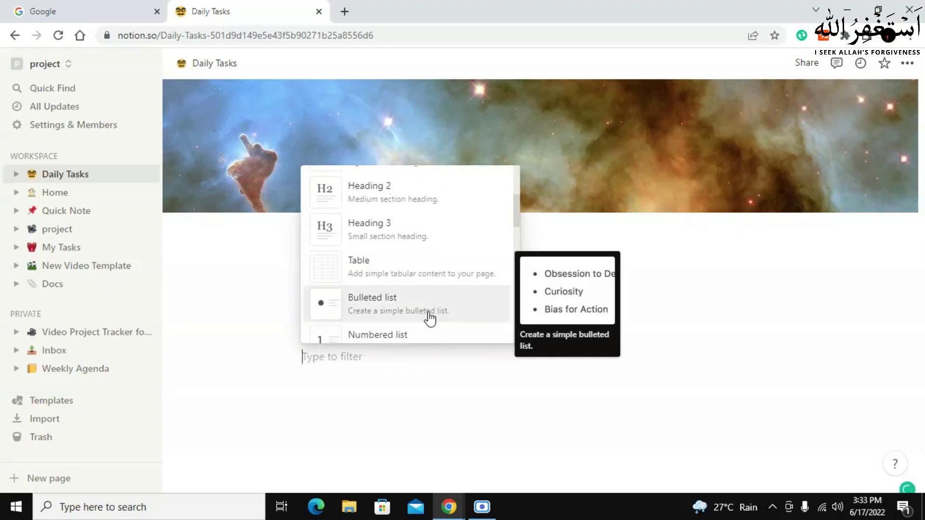
{"action": "scroll", "coordinate": [416, 259], "scroll_direction": "down", "scroll_amount": 4}
{"action": "scroll", "coordinate": [407, 230], "scroll_direction": "up", "scroll_amount": 3}
{"action": "scroll", "coordinate": [407, 277], "scroll_direction": "down", "scroll_amount": 4}
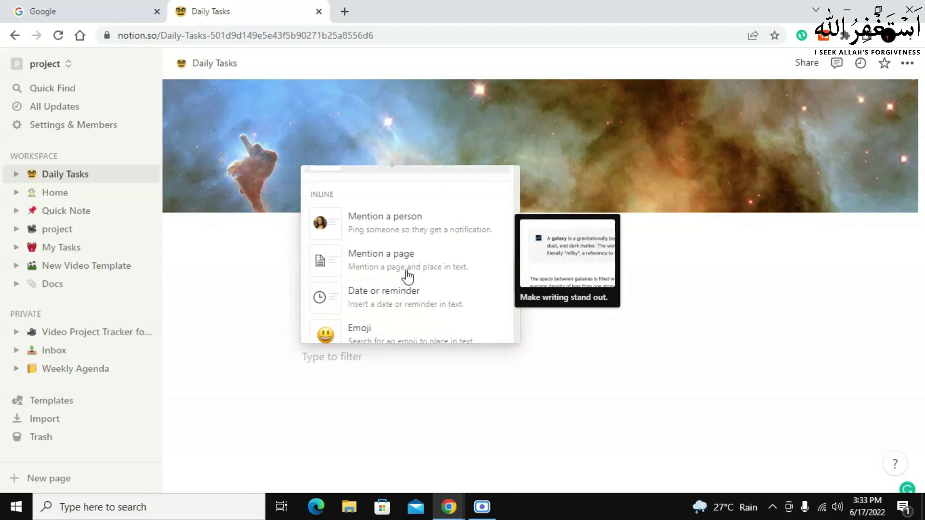
{"action": "scroll", "coordinate": [407, 275], "scroll_direction": "down", "scroll_amount": 4}
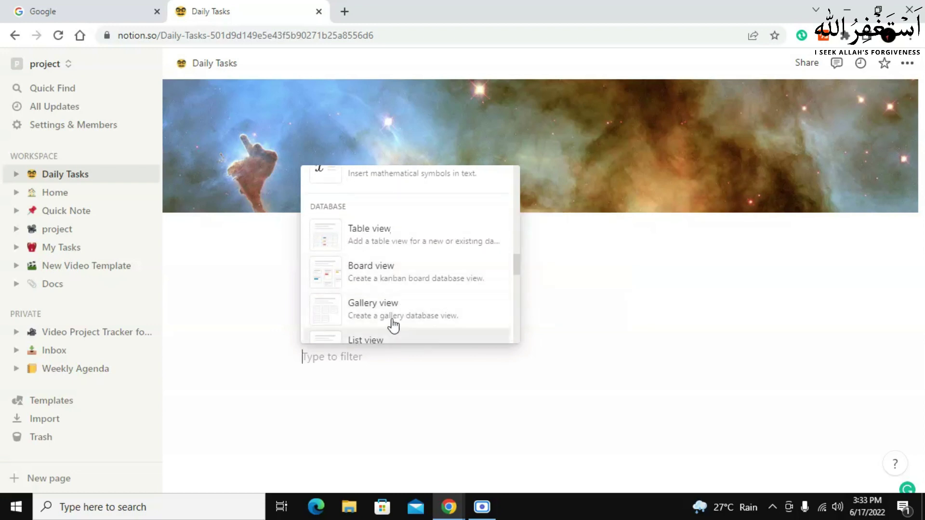
{"action": "left_click", "coordinate": [415, 243]}
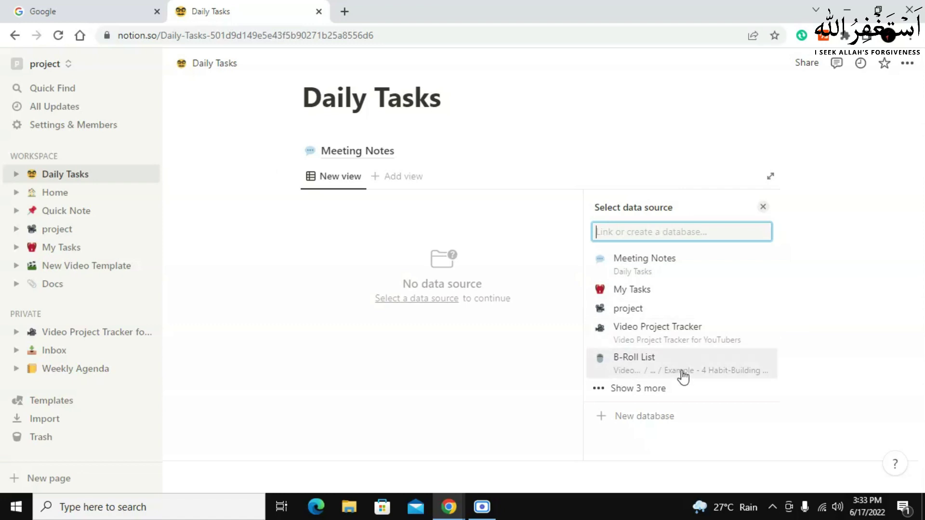
Link the new table to the My Tasks database using its All Tasks view and look through the rows.
{"action": "left_click", "coordinate": [642, 294]}
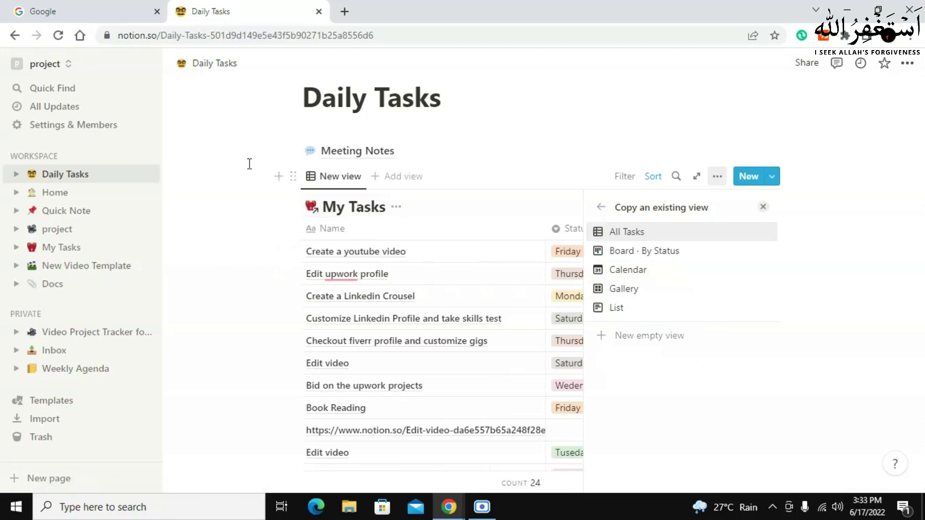
{"action": "left_click", "coordinate": [763, 207]}
{"action": "scroll", "coordinate": [646, 438], "scroll_direction": "down", "scroll_amount": 2}
{"action": "scroll", "coordinate": [644, 440], "scroll_direction": "up", "scroll_amount": 1}
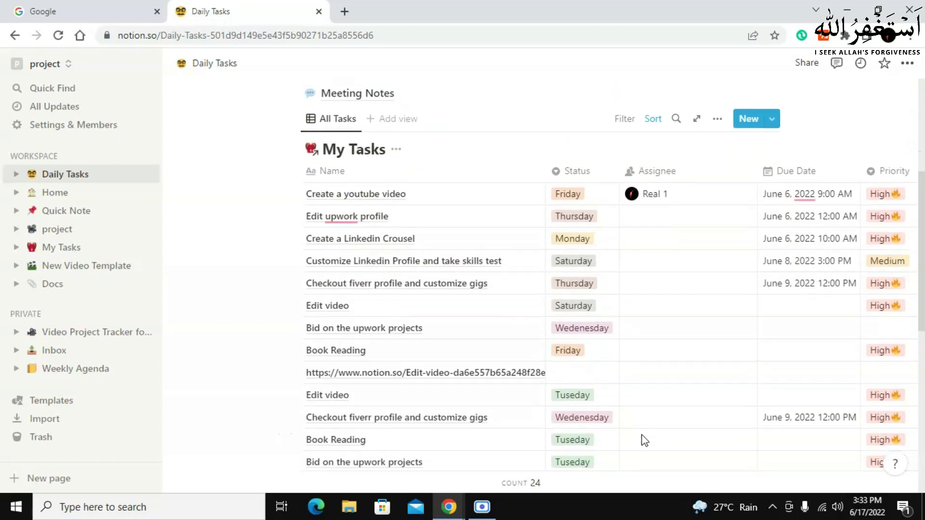
{"action": "scroll", "coordinate": [645, 440], "scroll_direction": "down", "scroll_amount": 6}
{"action": "scroll", "coordinate": [644, 440], "scroll_direction": "up", "scroll_amount": 6}
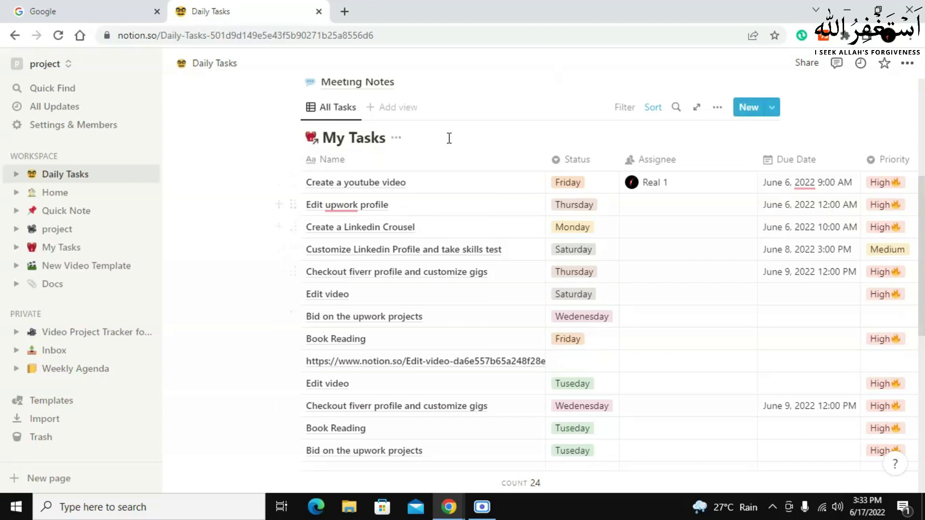
Add a new view beside All Tasks in the linked table and insert a text block below the table on Daily Tasks.
{"action": "left_click", "coordinate": [392, 107]}
{"action": "left_click", "coordinate": [592, 181]}
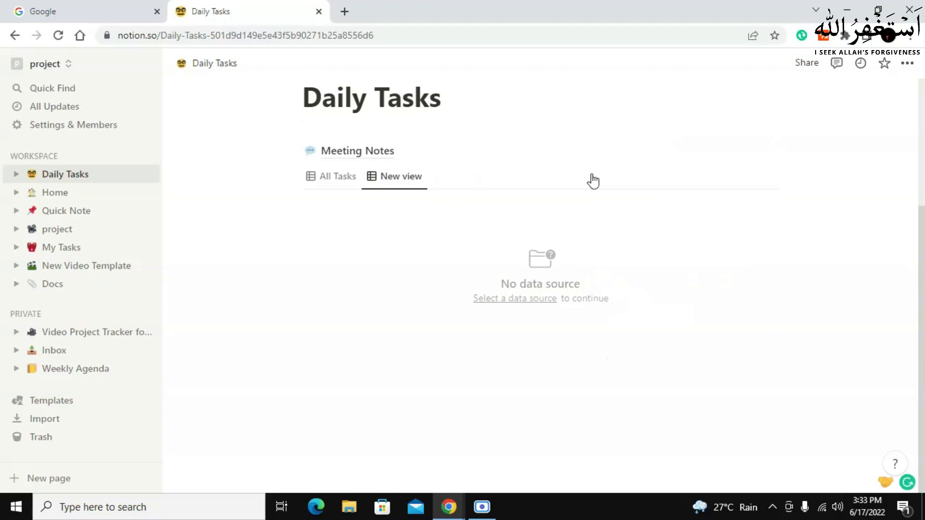
{"action": "left_click", "coordinate": [279, 177]}
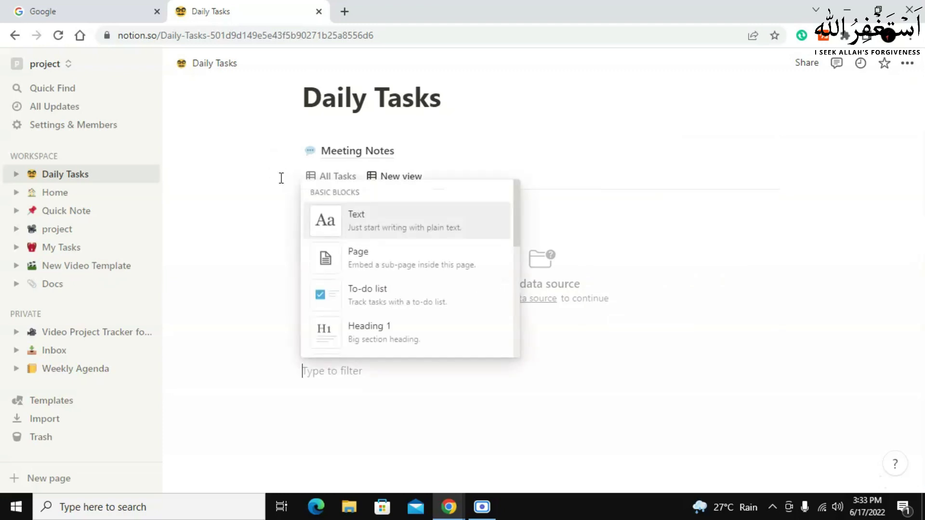
{"action": "left_click", "coordinate": [425, 236]}
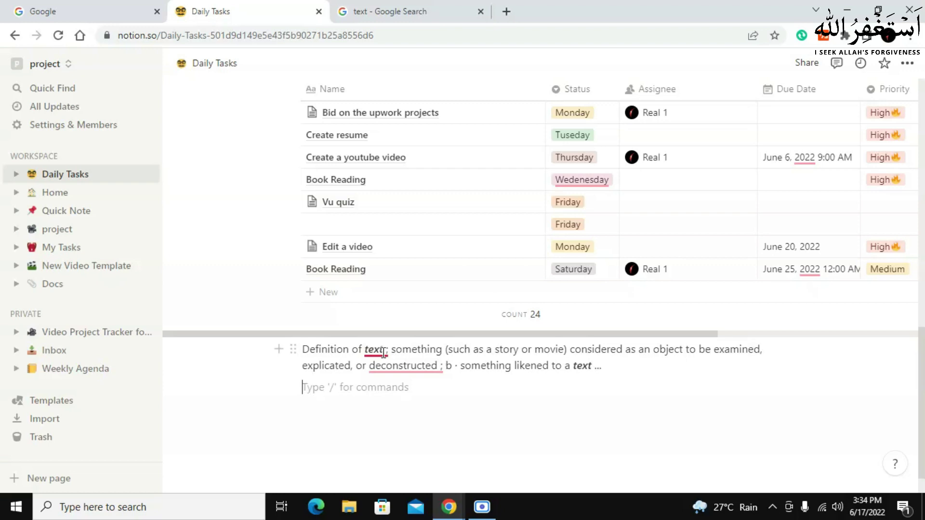
Remove the extra space after "text" in the pasted definition and turn that block into a quote.
{"action": "mouse_move", "coordinate": [382, 352]}
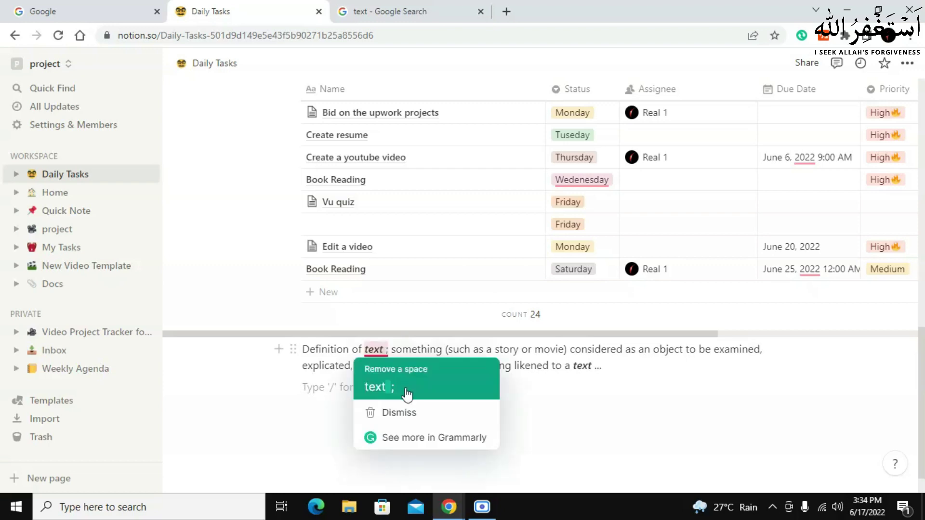
{"action": "left_click", "coordinate": [405, 387]}
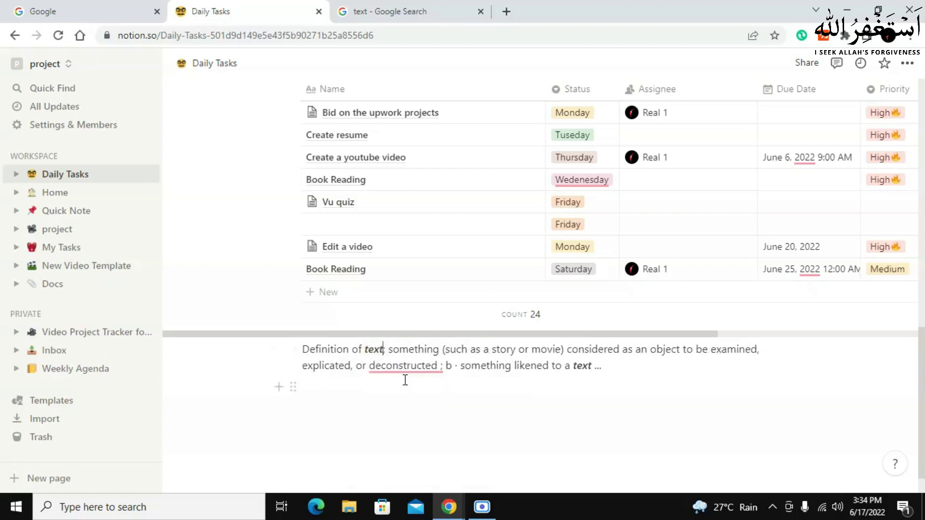
{"action": "left_click", "coordinate": [293, 349]}
{"action": "mouse_move", "coordinate": [260, 307]}
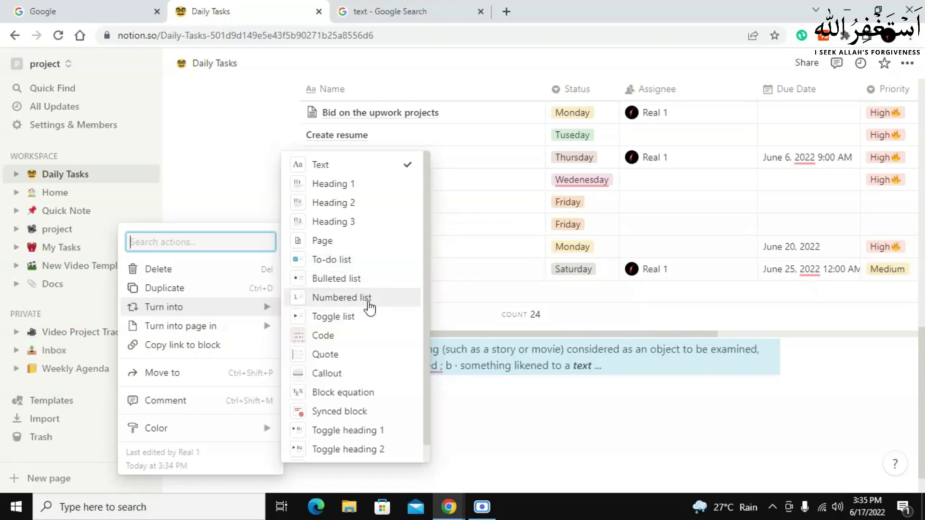
{"action": "scroll", "coordinate": [366, 336], "scroll_direction": "down", "scroll_amount": 1}
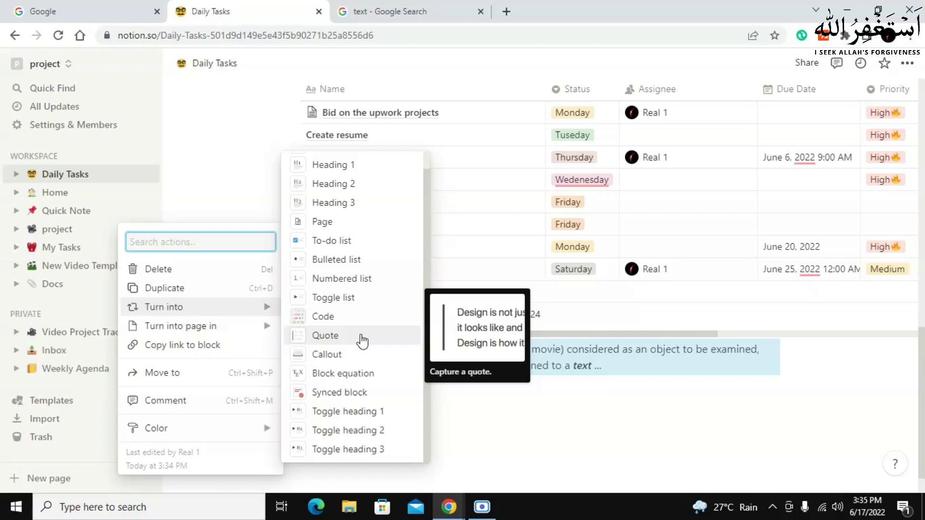
{"action": "left_click", "coordinate": [362, 339]}
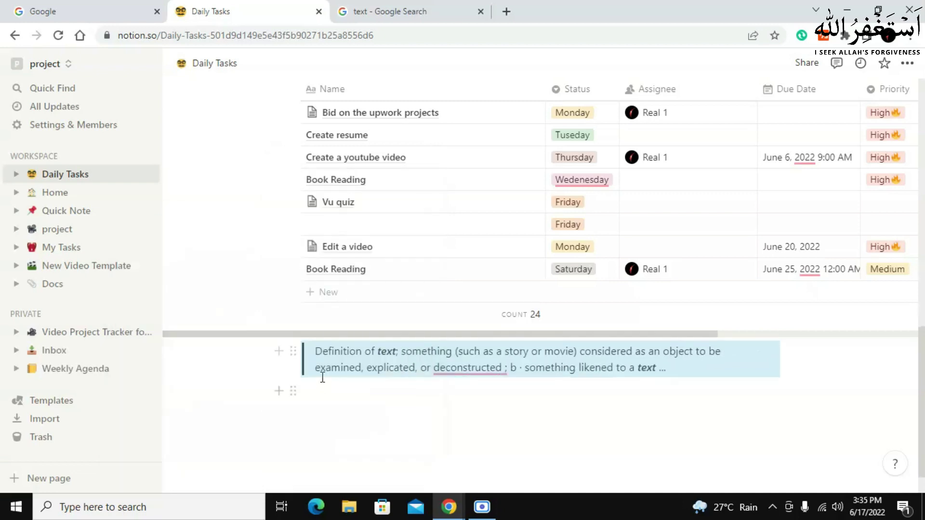
Turn the definition quote into a page inside Weekly Agenda and open Weekly Agenda to check it.
{"action": "left_click", "coordinate": [294, 355]}
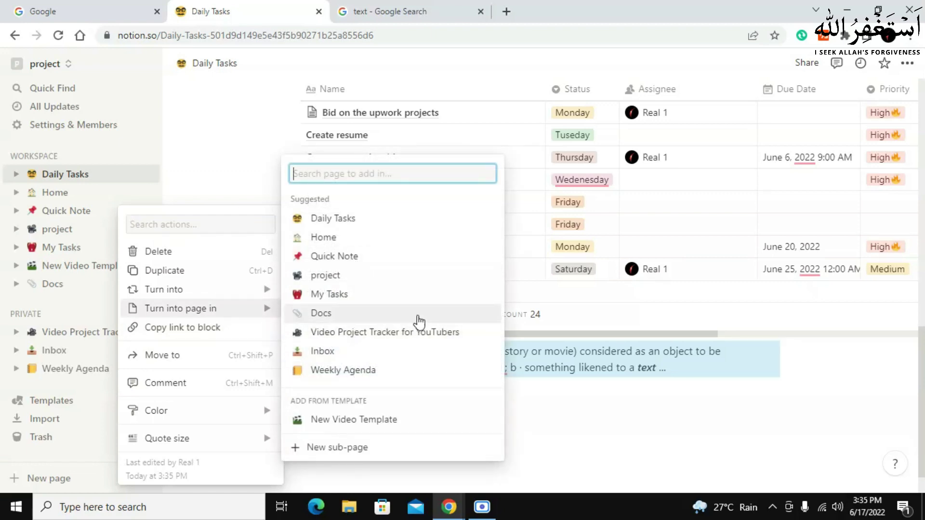
{"action": "left_click", "coordinate": [387, 378]}
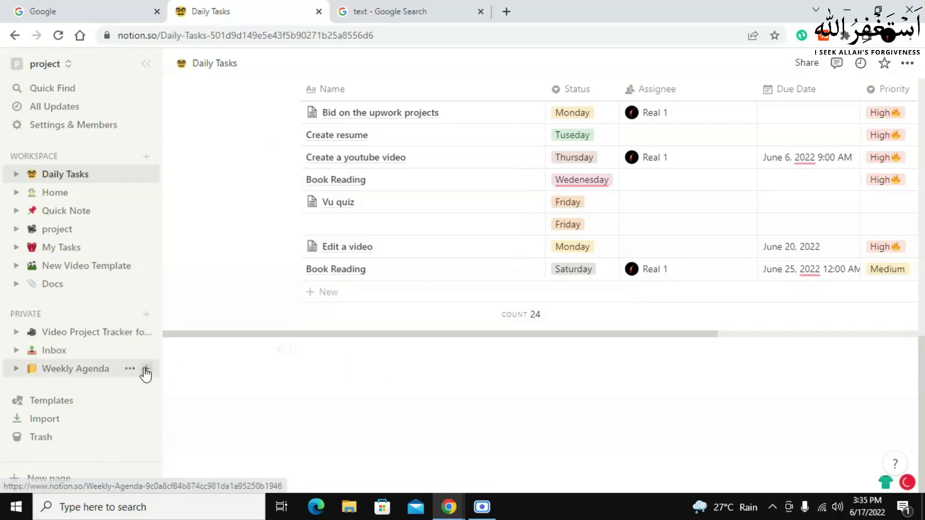
{"action": "left_click", "coordinate": [83, 371]}
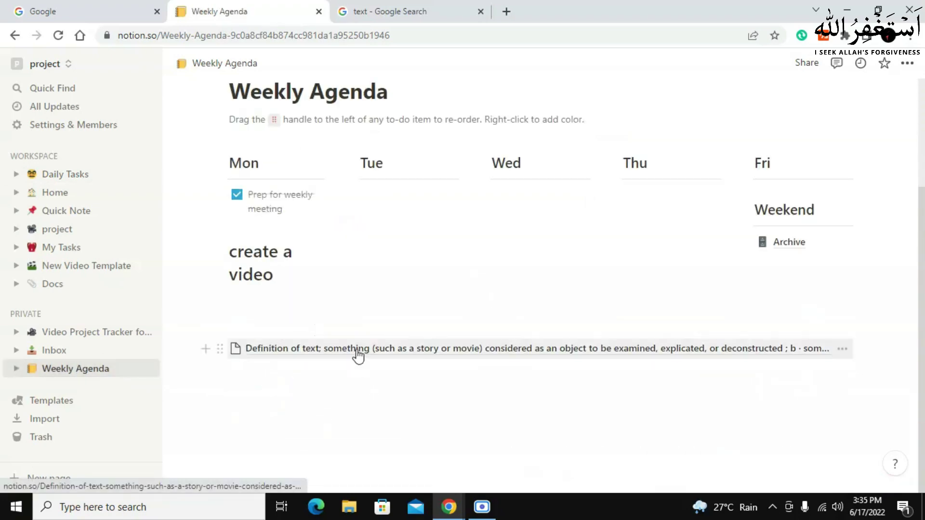
Give the definition page block an orange background and pick another color for it.
{"action": "left_click", "coordinate": [220, 348]}
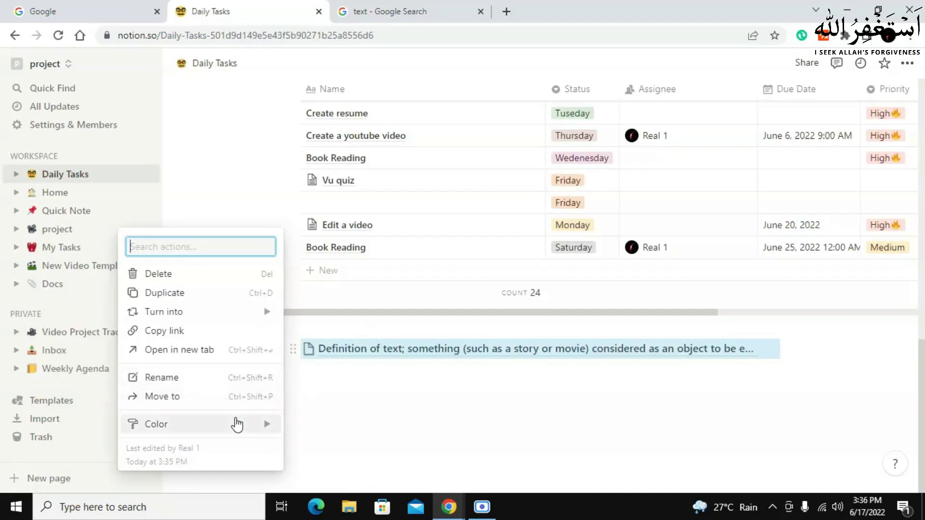
{"action": "mouse_move", "coordinate": [237, 426]}
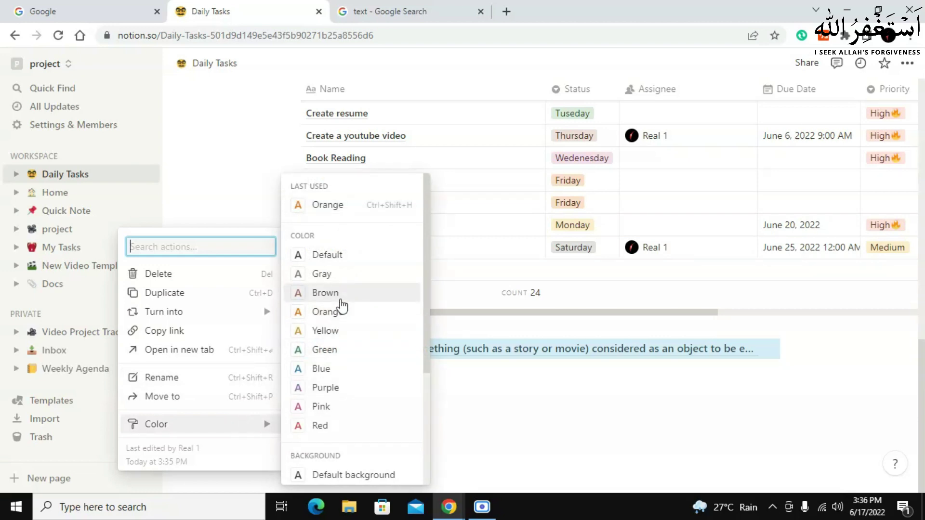
{"action": "scroll", "coordinate": [341, 305], "scroll_direction": "down", "scroll_amount": 3}
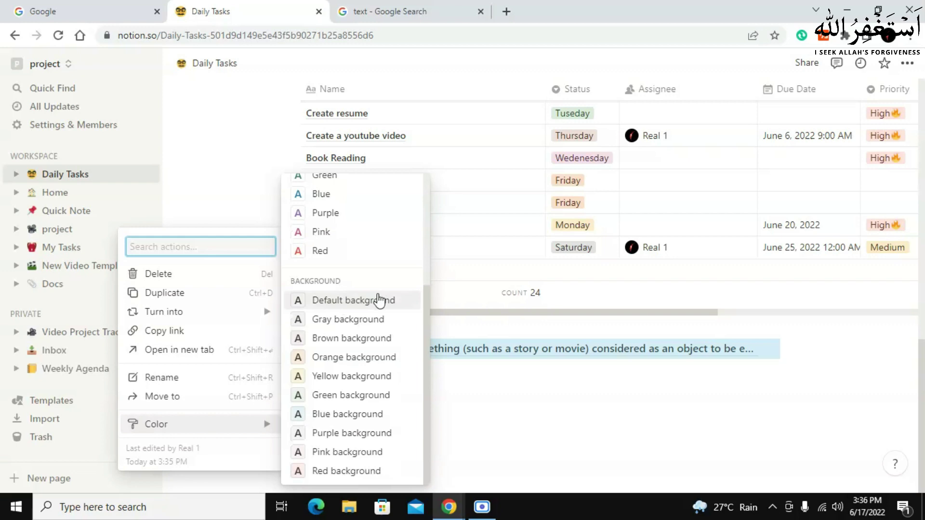
{"action": "left_click", "coordinate": [384, 361]}
{"action": "left_click", "coordinate": [292, 349]}
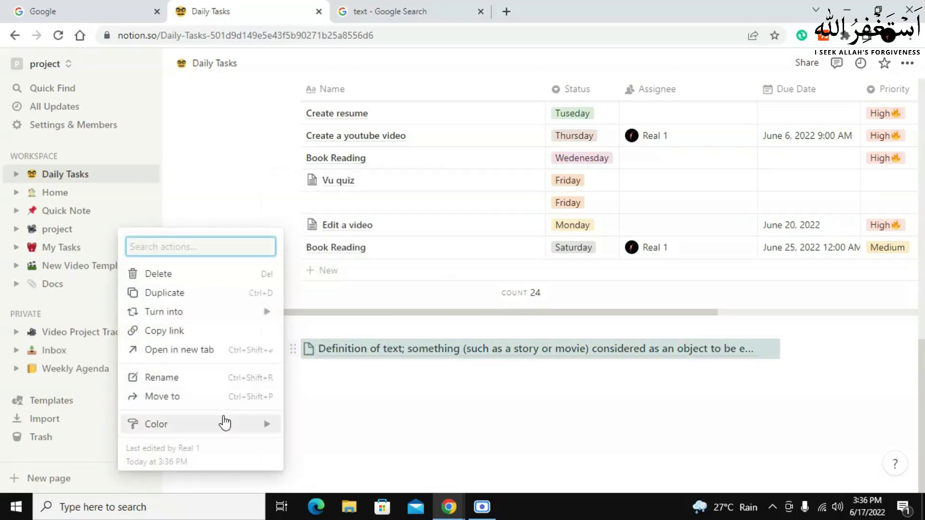
{"action": "mouse_move", "coordinate": [233, 427]}
{"action": "left_click", "coordinate": [332, 388]}
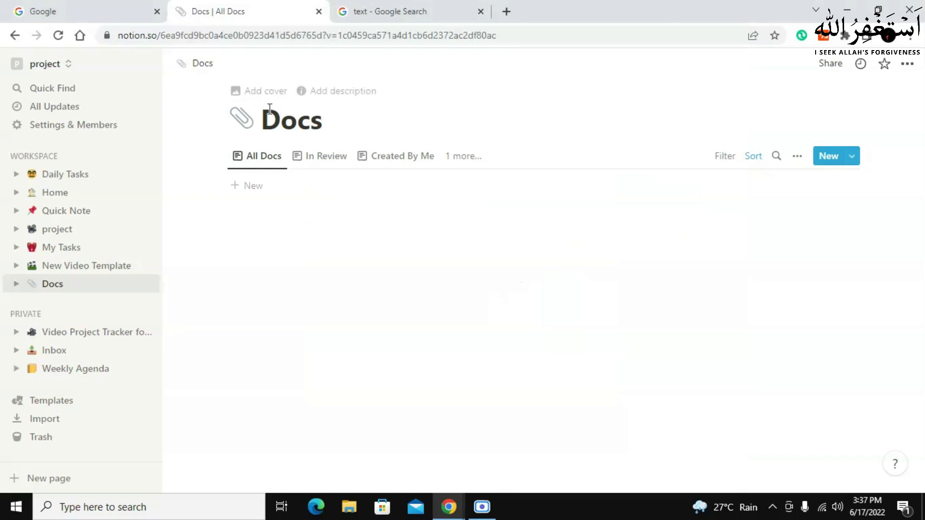
Add a new untitled page to Docs, look through its templates and close it without applying one.
{"action": "left_click", "coordinate": [256, 189]}
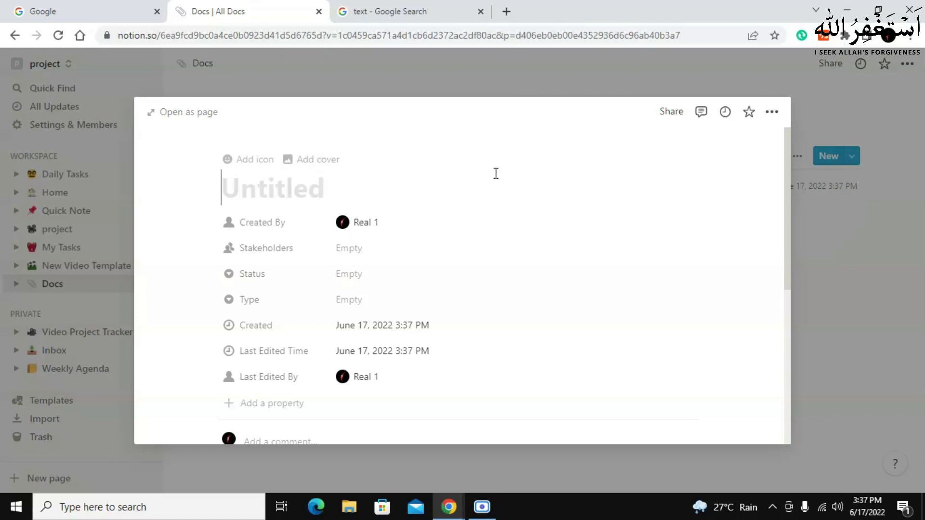
{"action": "scroll", "coordinate": [295, 237], "scroll_direction": "down", "scroll_amount": 6}
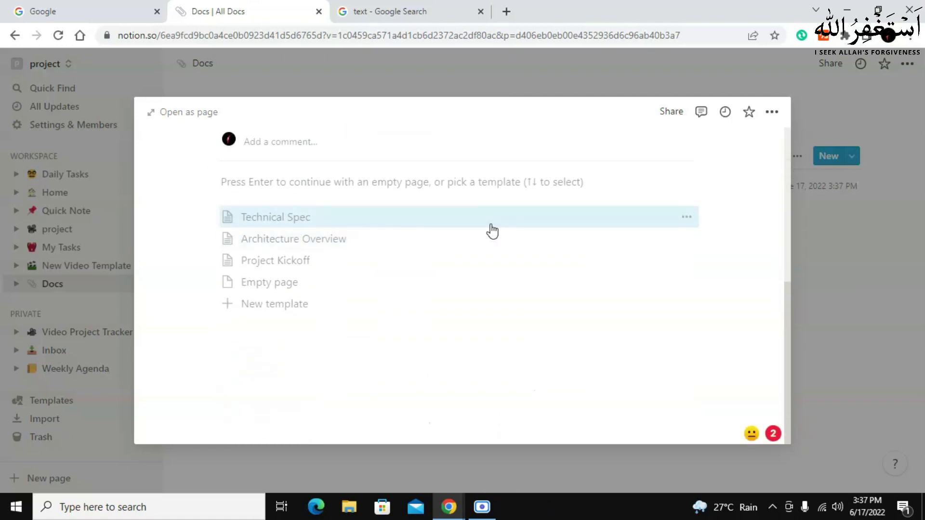
{"action": "key", "text": "Up"}
{"action": "key", "text": "Up"}
{"action": "key", "text": "Up"}
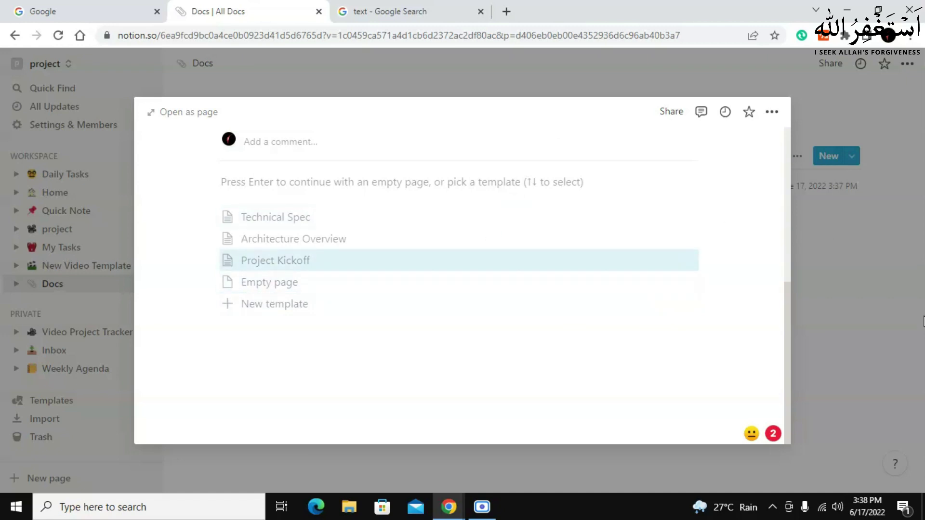
{"action": "key", "text": "Escape"}
Add another page titled "text" to Docs and return to the All Docs list.
{"action": "left_click", "coordinate": [234, 215]}
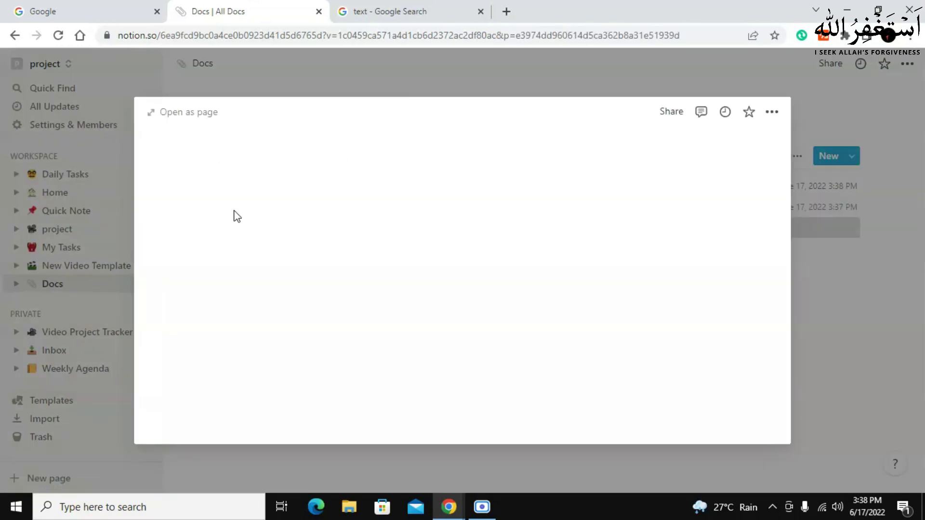
{"action": "type", "text": "text"}
{"action": "left_click", "coordinate": [827, 279]}
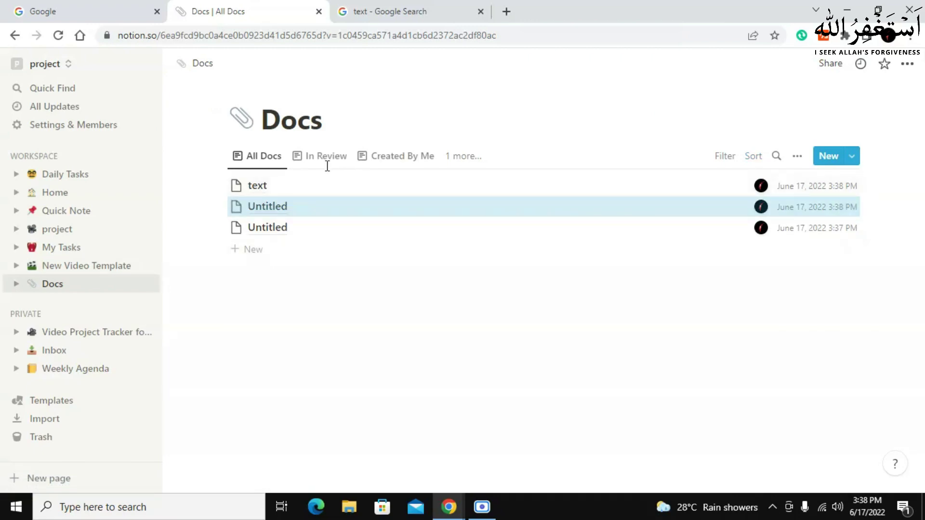
Go to the Home page and move the Daily Tasks and Docs pages under its Resources heading.
{"action": "key", "text": "alt+Left"}
{"action": "left_click", "coordinate": [374, 289]}
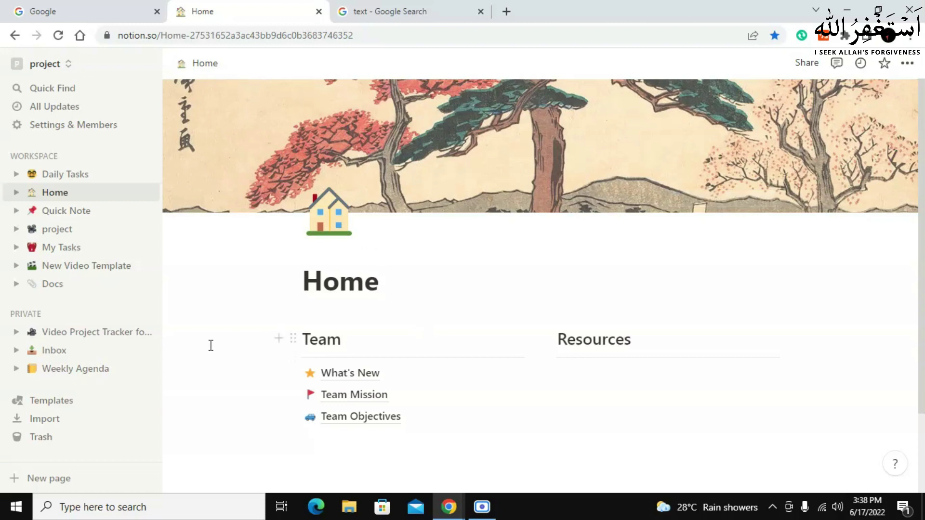
{"action": "scroll", "coordinate": [211, 345], "scroll_direction": "down", "scroll_amount": 2}
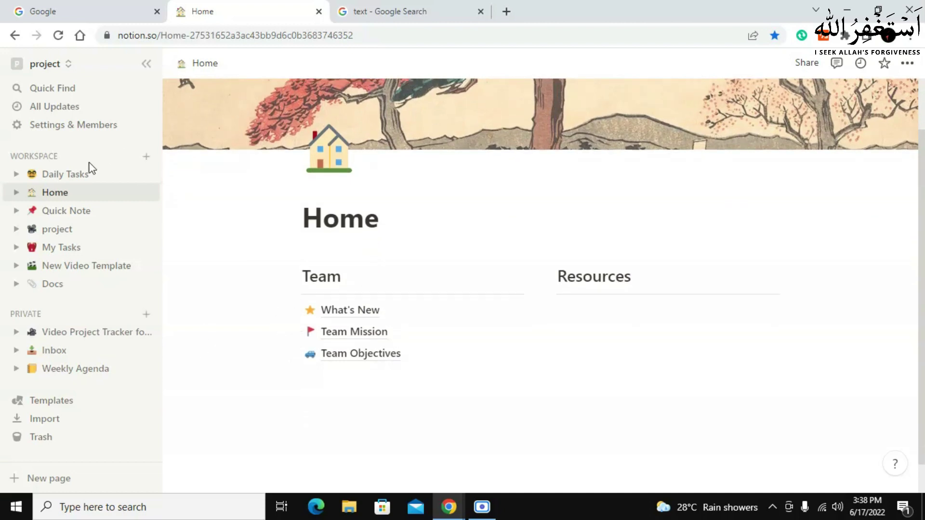
{"action": "left_click_drag", "start_coordinate": [85, 176], "coordinate": [635, 303]}
{"action": "left_click_drag", "start_coordinate": [76, 268], "coordinate": [621, 327]}
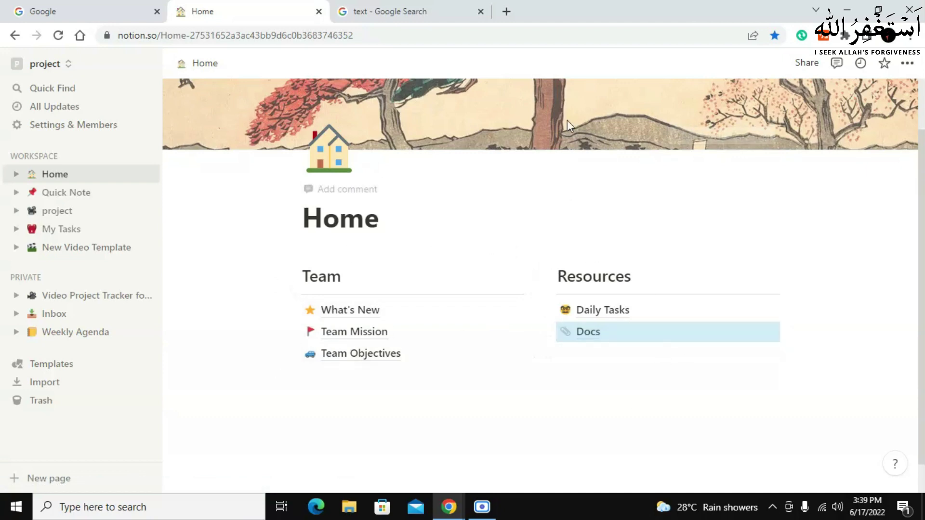
Browse the available block types and insert a full-page database below Docs in the Resources column of Home.
{"action": "left_click", "coordinate": [535, 331]}
{"action": "scroll", "coordinate": [709, 255], "scroll_direction": "down", "scroll_amount": 4}
{"action": "scroll", "coordinate": [710, 284], "scroll_direction": "down", "scroll_amount": 6}
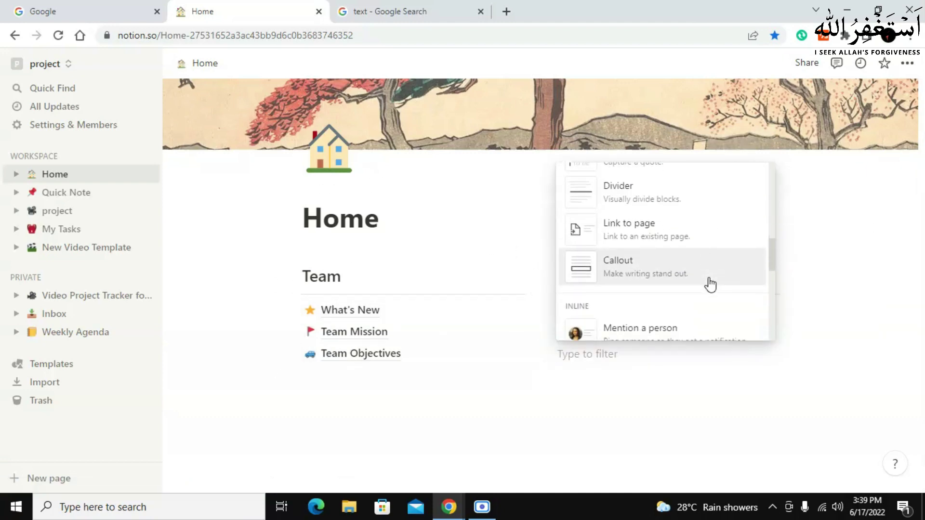
{"action": "scroll", "coordinate": [709, 255], "scroll_direction": "down", "scroll_amount": 10}
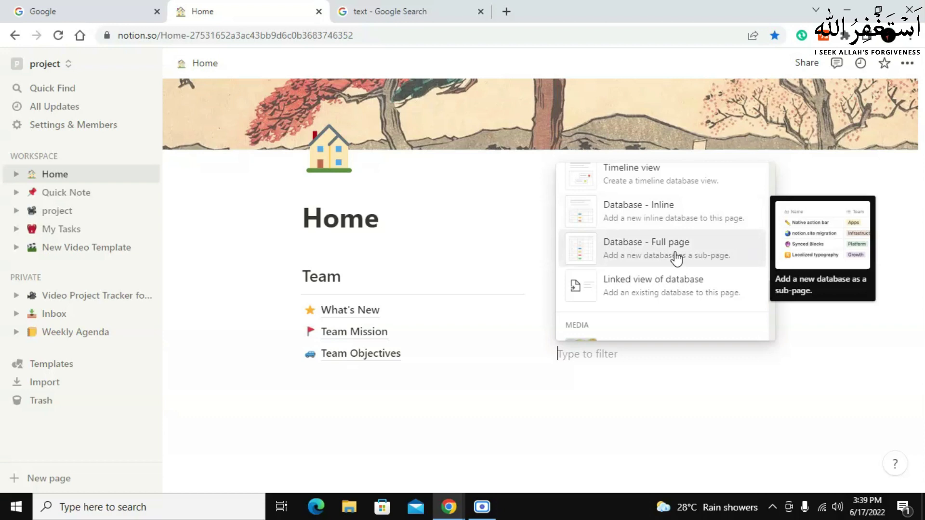
{"action": "scroll", "coordinate": [687, 304], "scroll_direction": "down", "scroll_amount": 4}
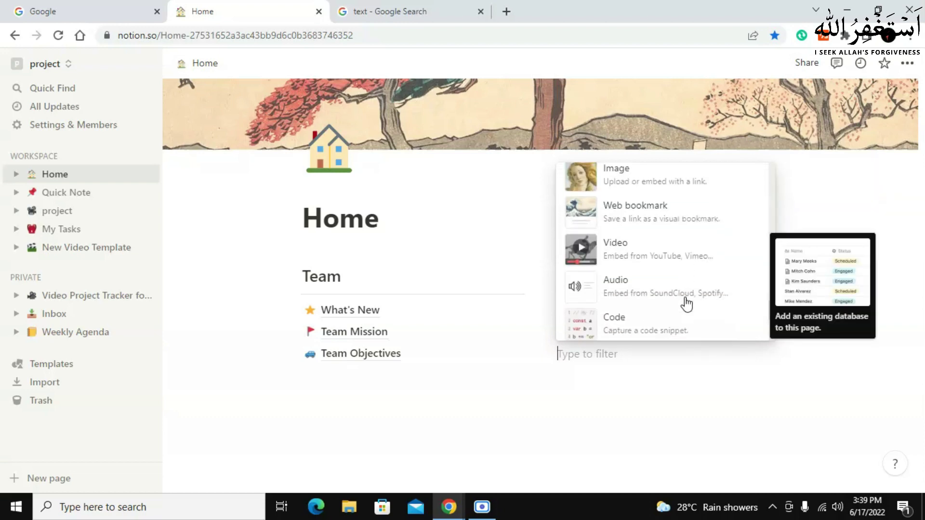
{"action": "scroll", "coordinate": [687, 304], "scroll_direction": "up", "scroll_amount": 2}
{"action": "scroll", "coordinate": [670, 287], "scroll_direction": "down", "scroll_amount": 3}
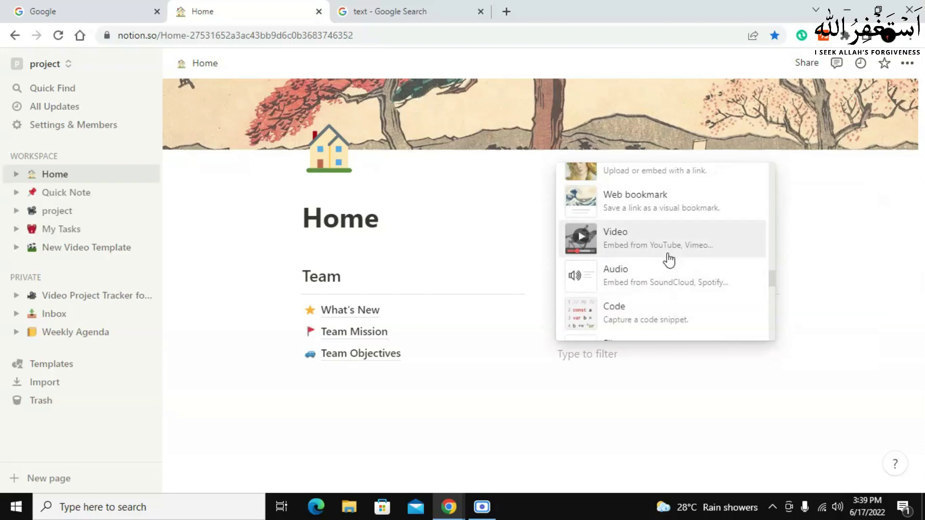
{"action": "scroll", "coordinate": [675, 307], "scroll_direction": "down", "scroll_amount": 2}
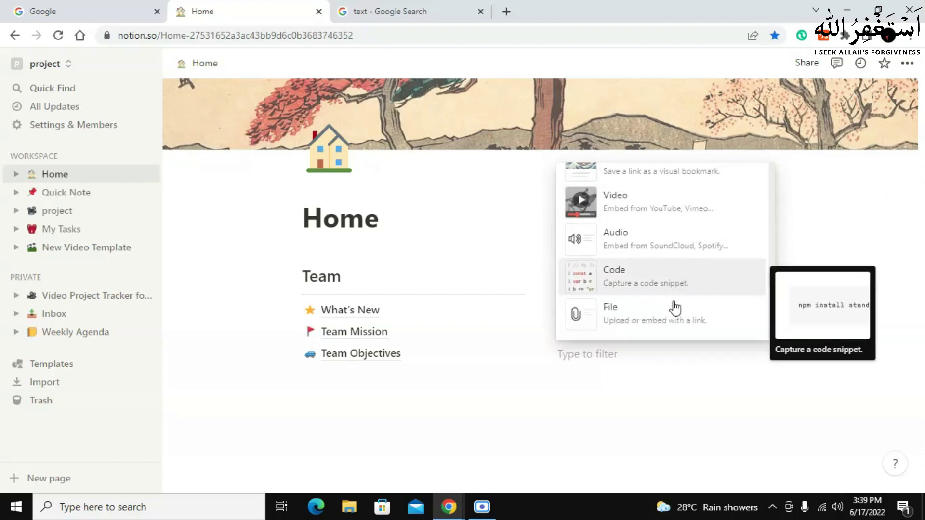
{"action": "scroll", "coordinate": [663, 262], "scroll_direction": "down", "scroll_amount": 3}
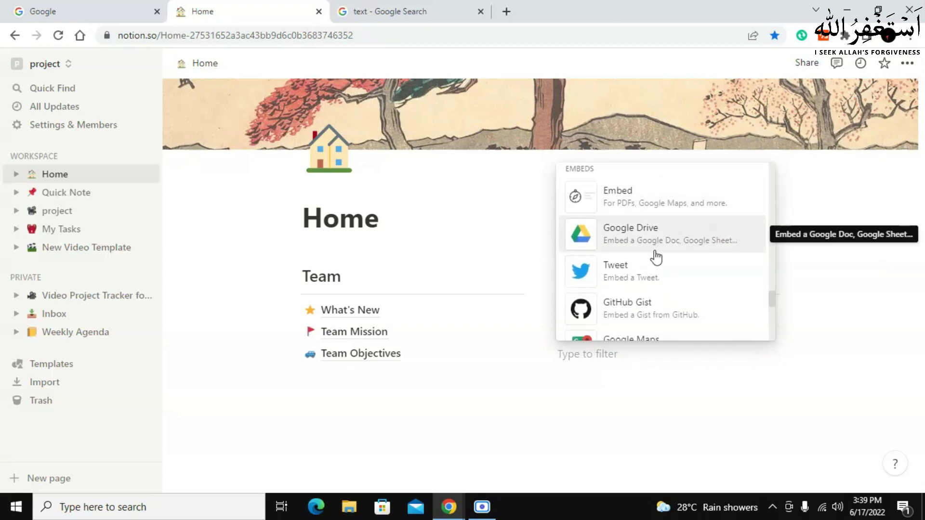
{"action": "scroll", "coordinate": [655, 201], "scroll_direction": "down", "scroll_amount": 4}
{"action": "scroll", "coordinate": [672, 307], "scroll_direction": "down", "scroll_amount": 4}
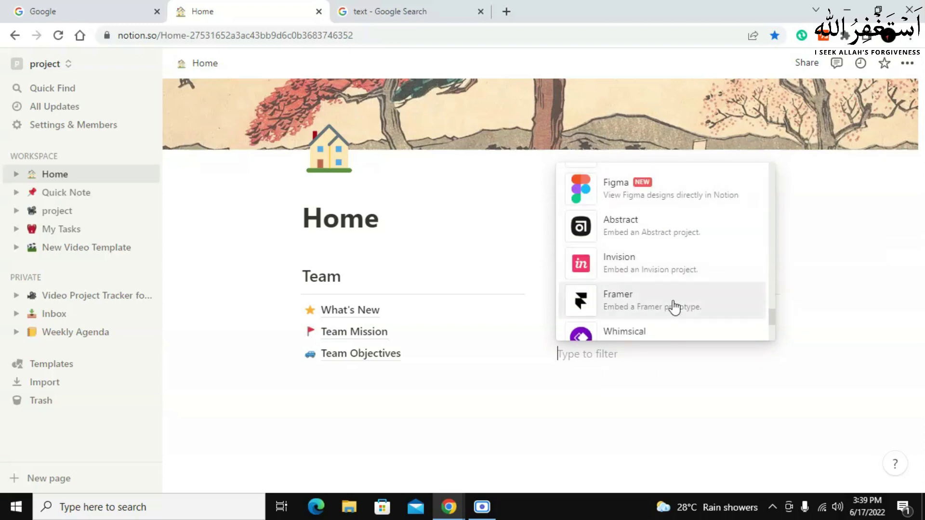
{"action": "scroll", "coordinate": [674, 307], "scroll_direction": "down", "scroll_amount": 10}
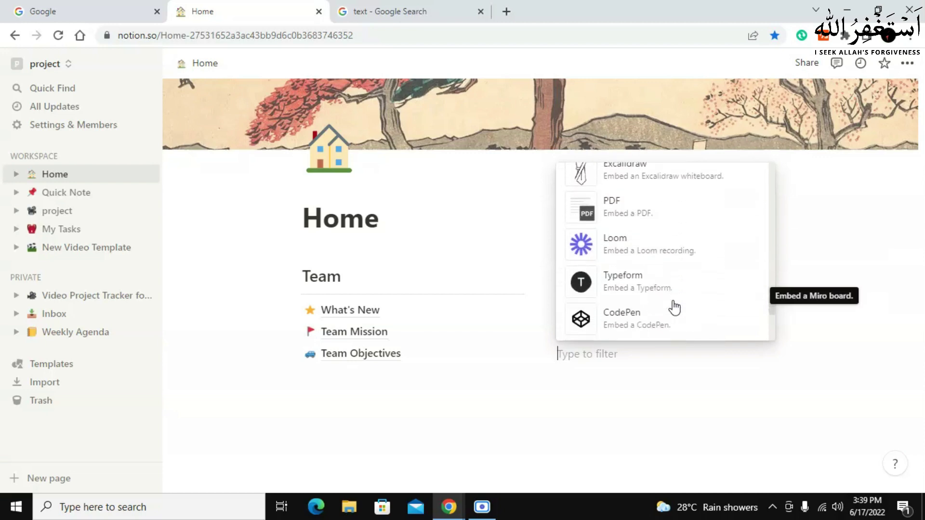
{"action": "scroll", "coordinate": [675, 307], "scroll_direction": "down", "scroll_amount": 8}
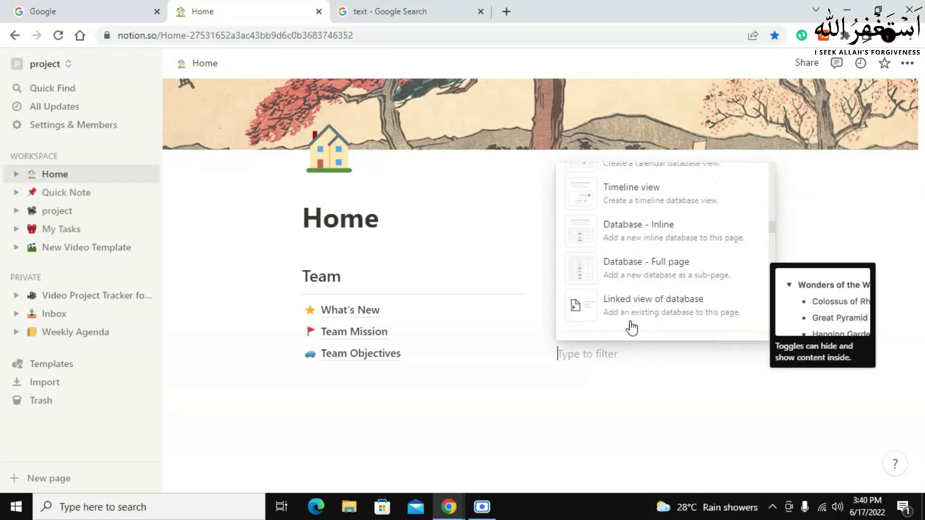
{"action": "left_click", "coordinate": [621, 274]}
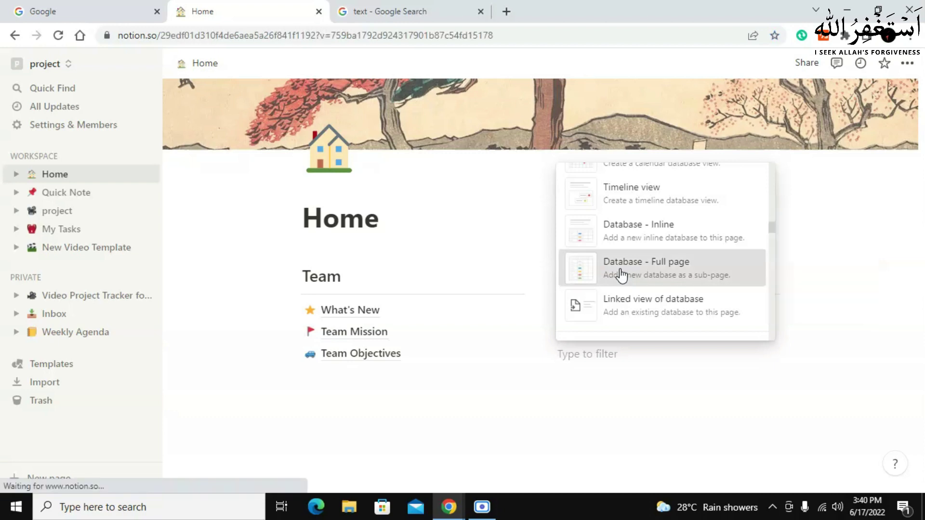
Title the new full-page database "database mangement" and leave its first row blank.
{"action": "left_click", "coordinate": [292, 201]}
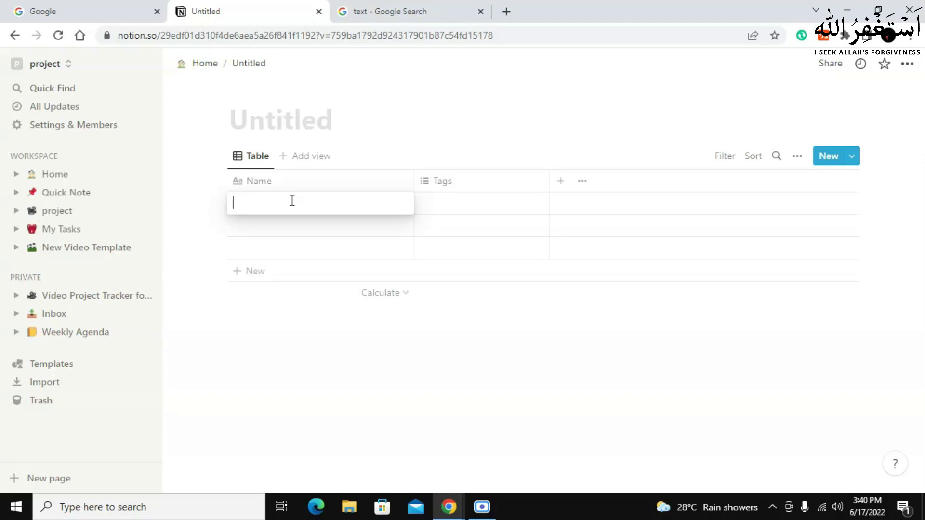
{"action": "left_click", "coordinate": [307, 124]}
{"action": "type", "text": "database"}
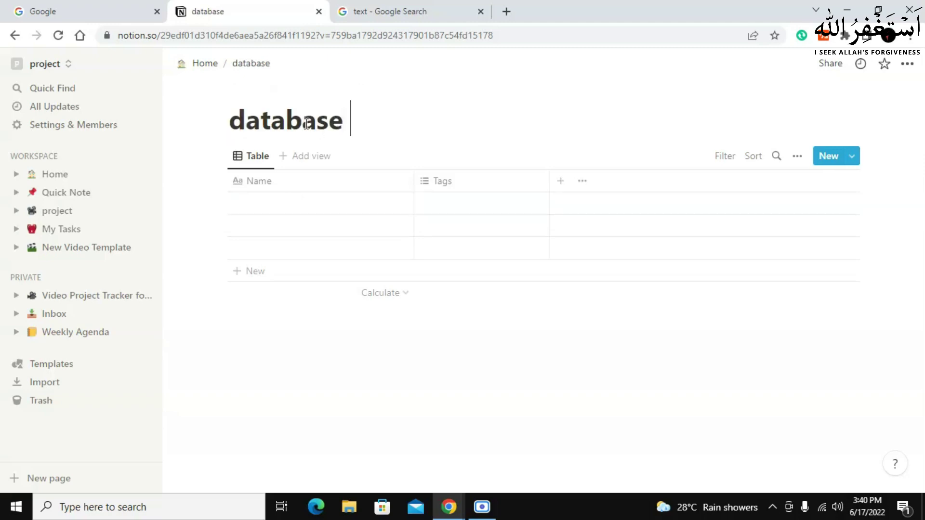
{"action": "type", "text": " mangement"}
{"action": "key", "text": "Return"}
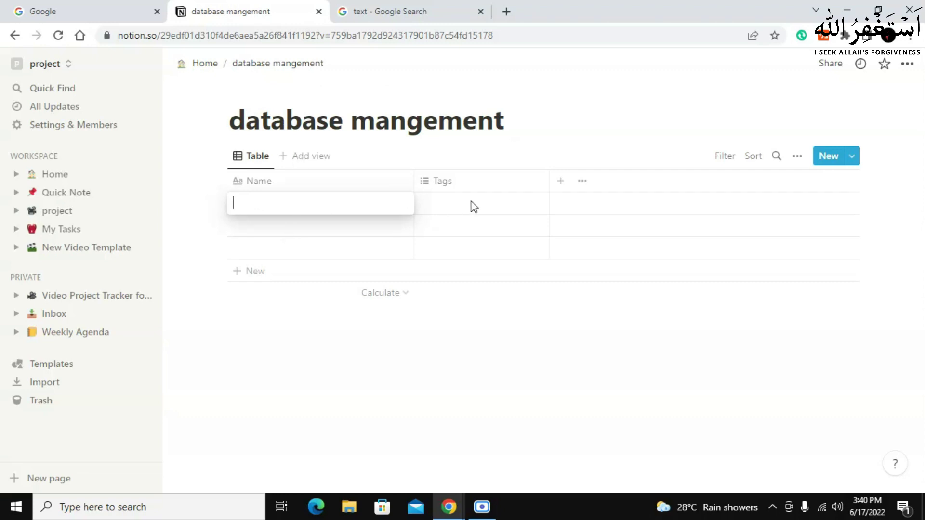
{"action": "key", "text": "Escape"}
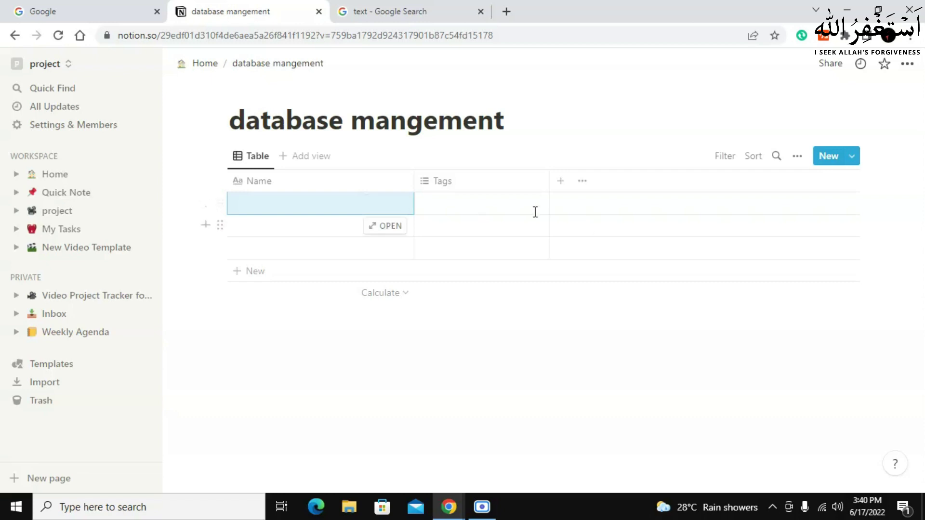
{"action": "key", "text": "Escape"}
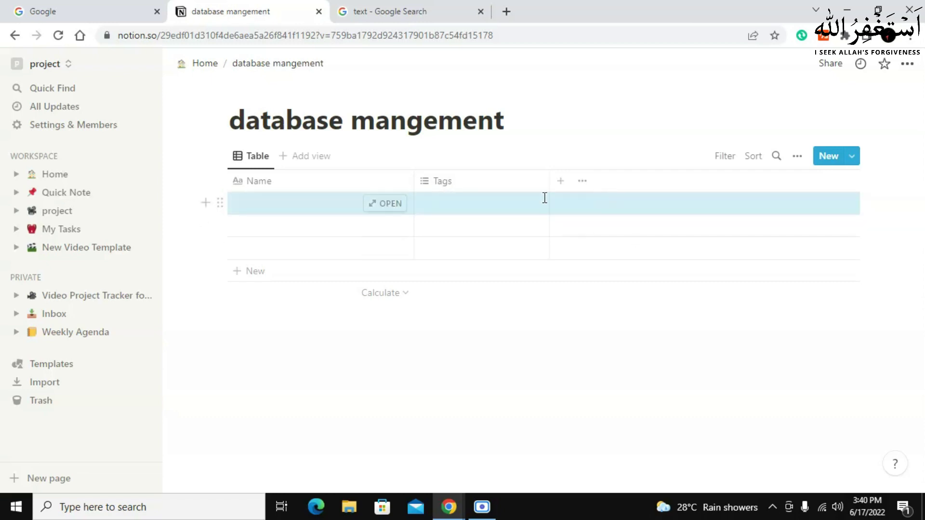